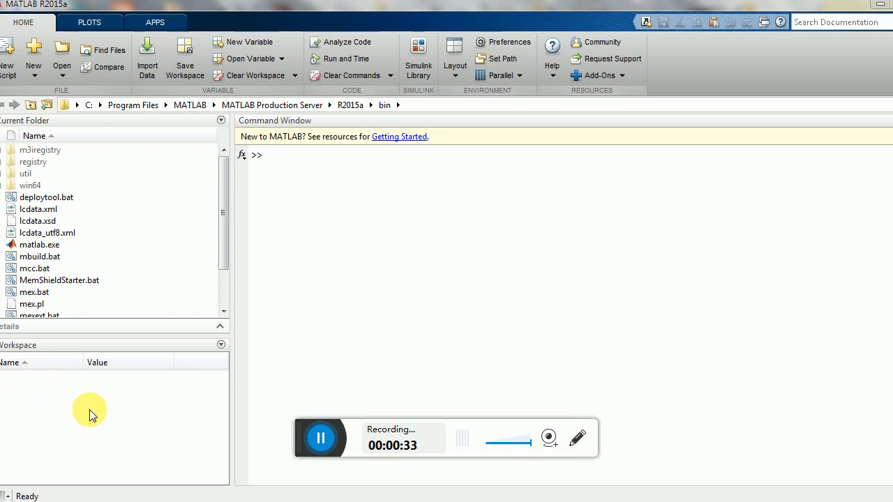
Step: Create a new workspace variable named Input
click(88, 429)
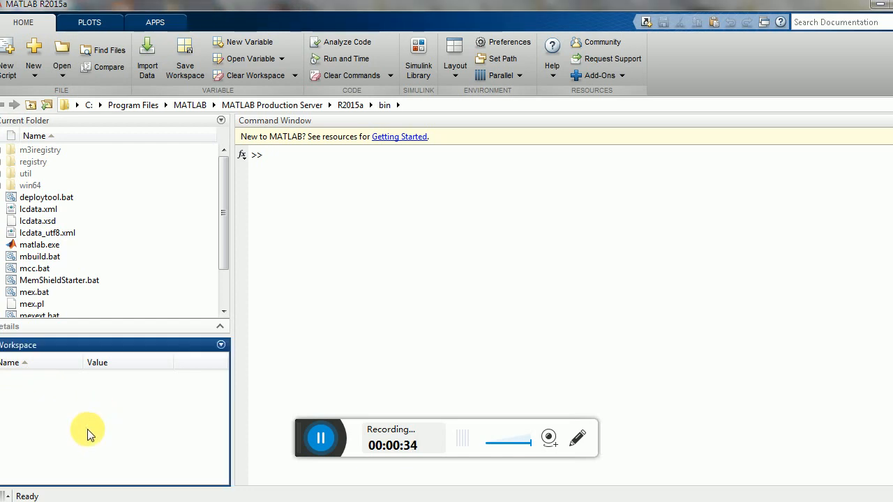
right_click(77, 403)
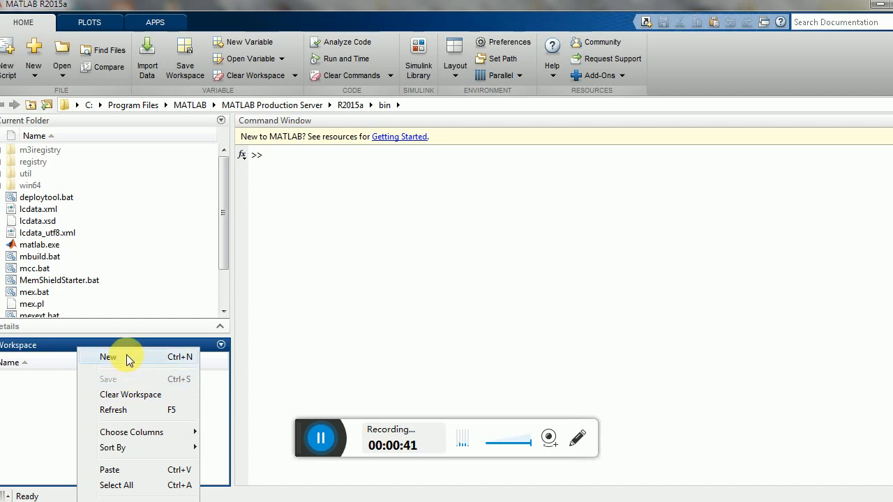
click(127, 356)
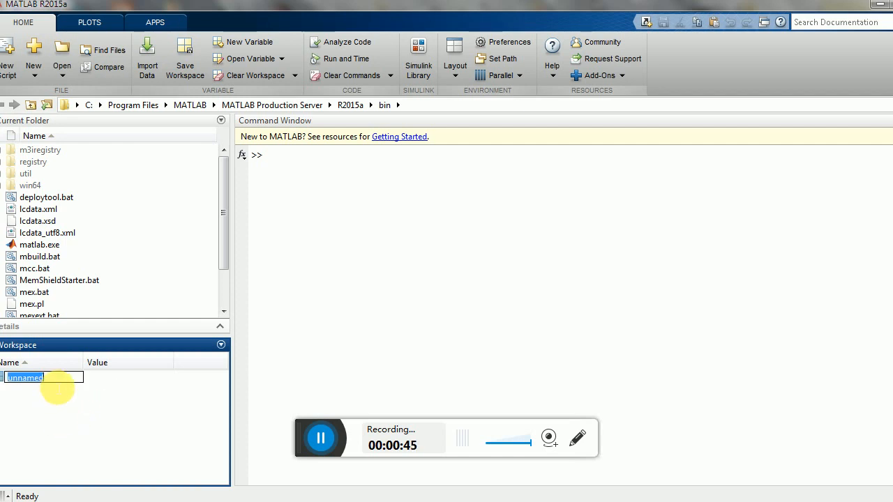
text(Input)
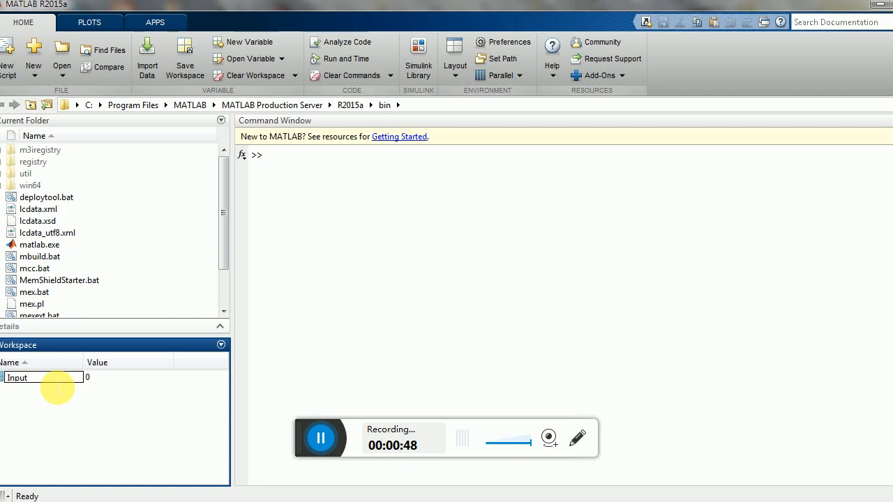
click(57, 388)
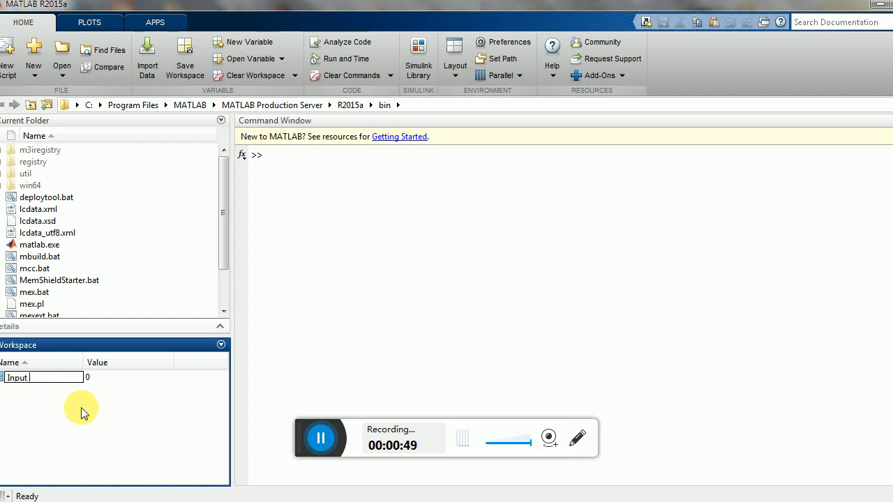
Step: Add a second workspace variable named Target
right_click(50, 409)
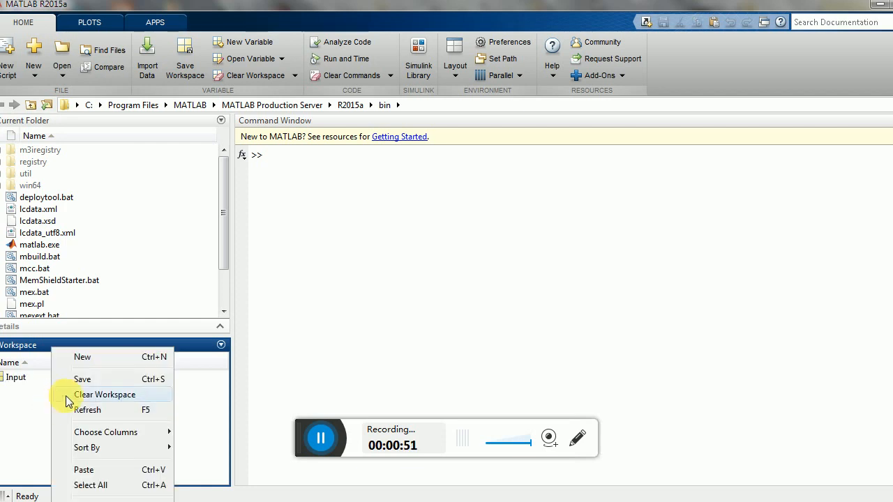
click(125, 362)
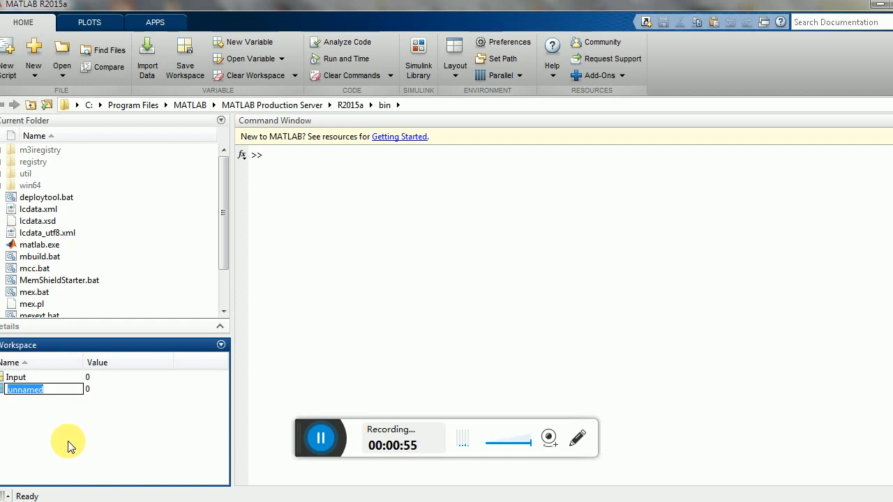
text(Target)
key(Return)
click(103, 422)
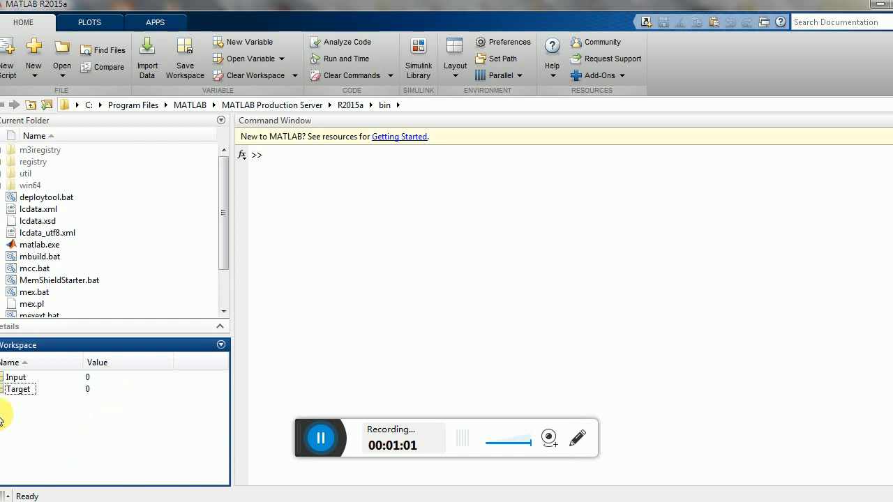
Step: Switch to Excel to examine the input and output columns of the Sample Data workbook, and return to MATLAB
click(320, 443)
click(320, 440)
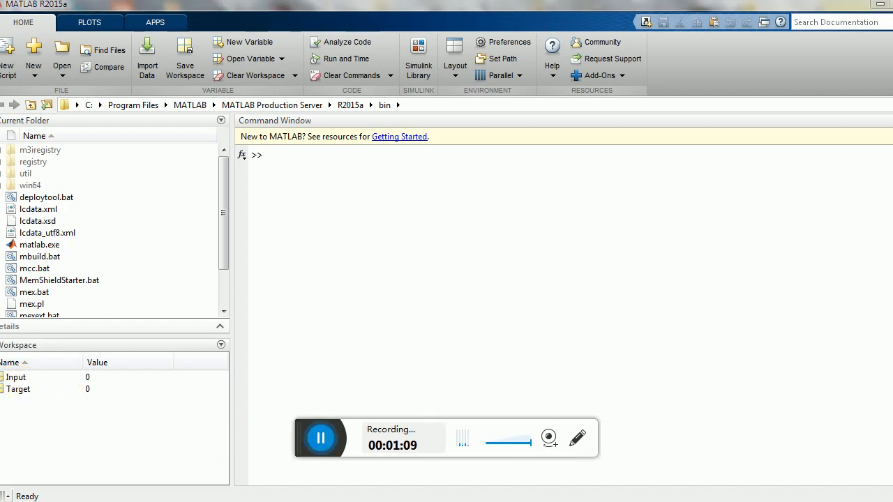
click(449, 499)
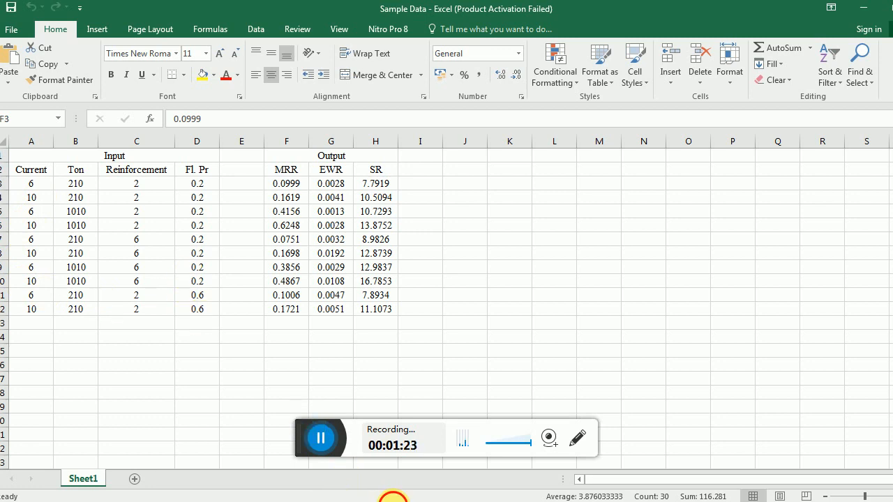
click(393, 499)
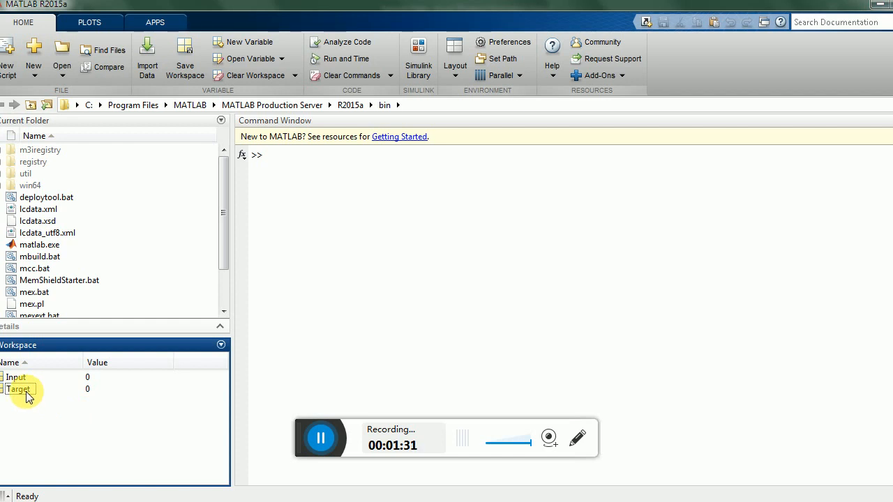
mouse_move(28, 397)
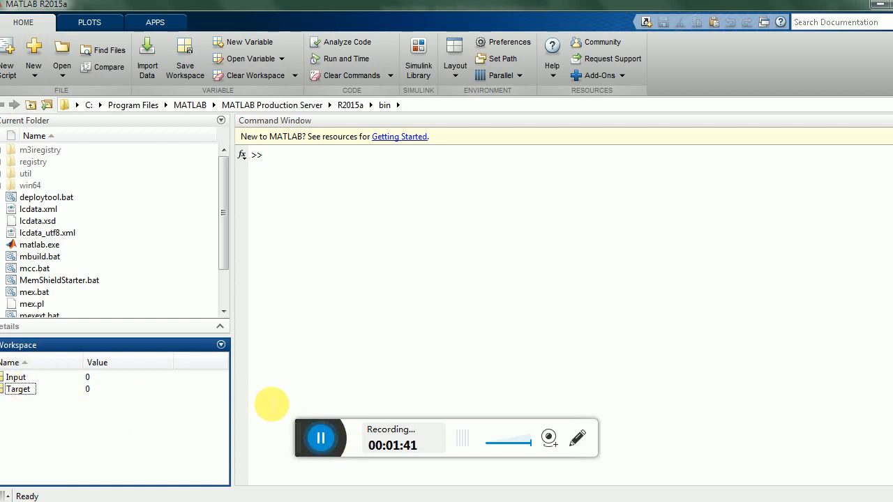
Step: Switch to the Sample Data workbook in Excel and copy the input values in A3:D12, without the headers
click(321, 438)
click(290, 443)
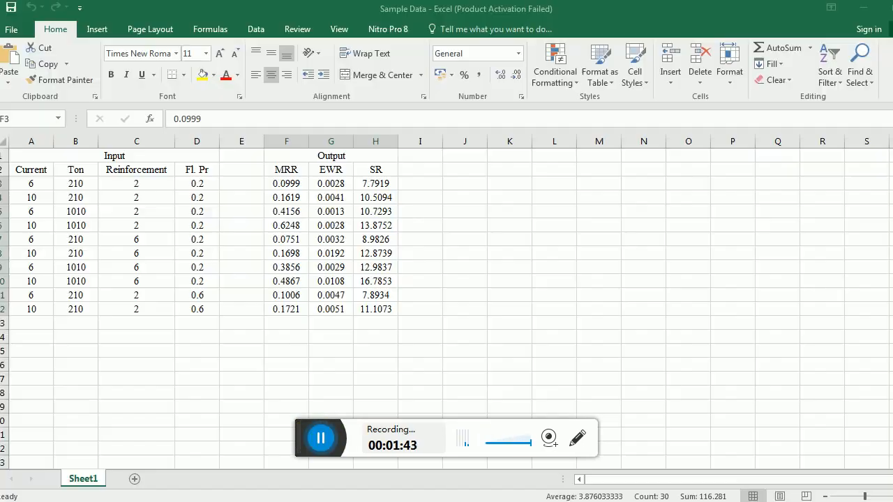
drag(31, 183, 197, 314)
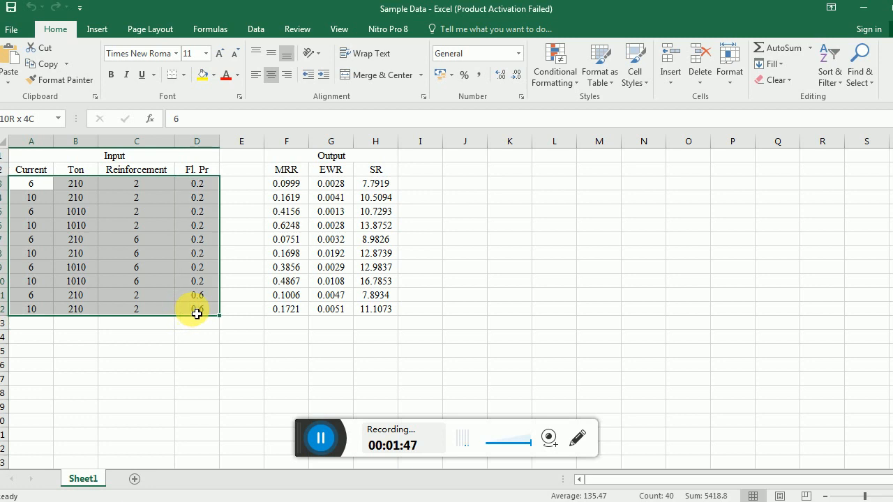
right_click(197, 314)
click(264, 36)
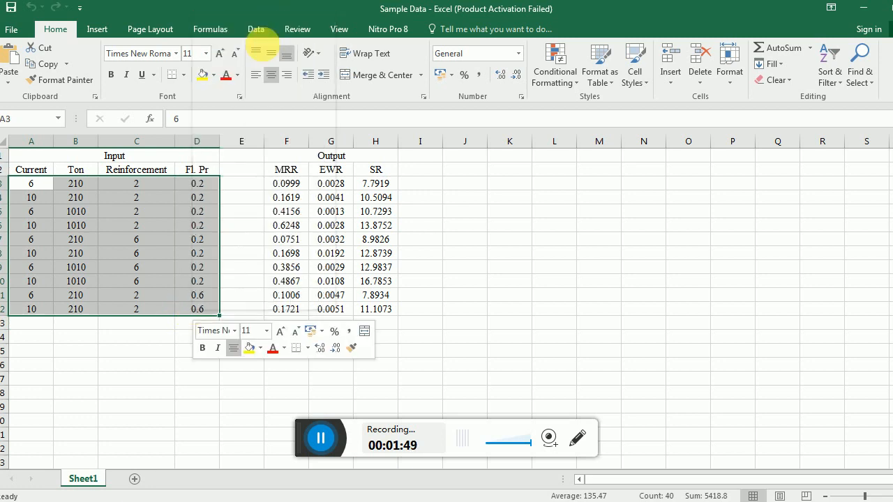
Step: Switch back to MATLAB, paste the copied values into the Input variable from its first cell, and transpose it
click(400, 501)
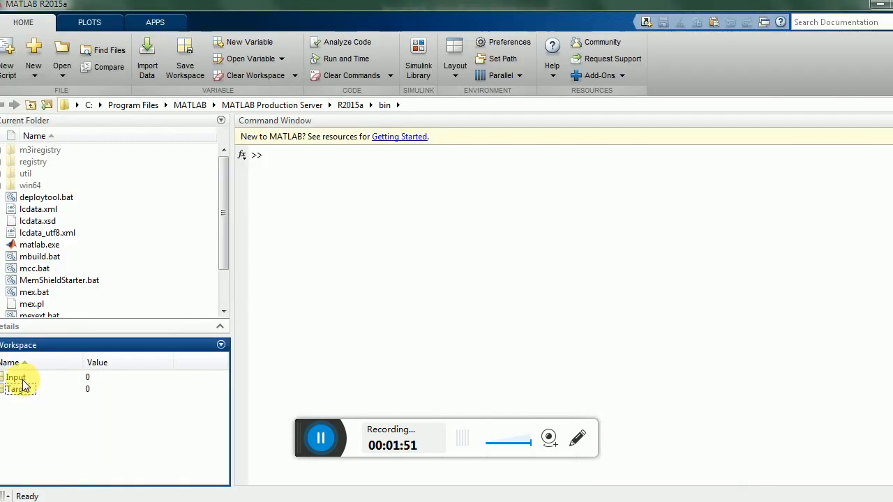
click(21, 380)
double_click(21, 379)
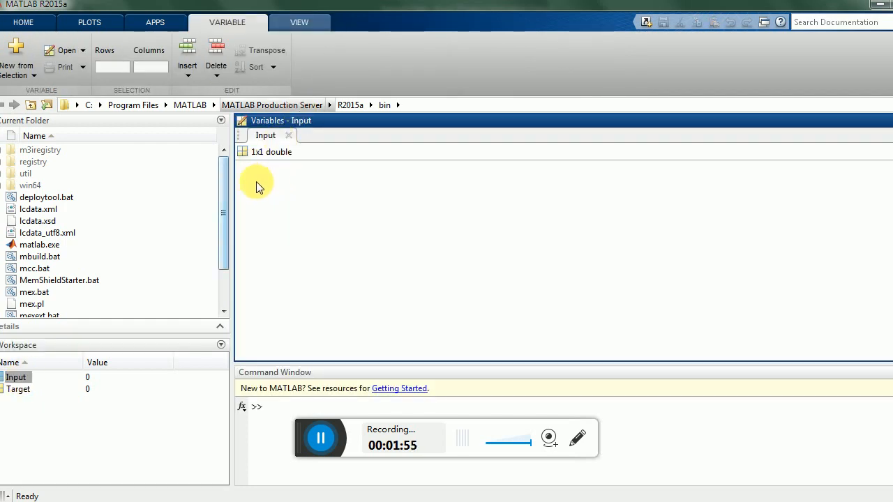
right_click(277, 190)
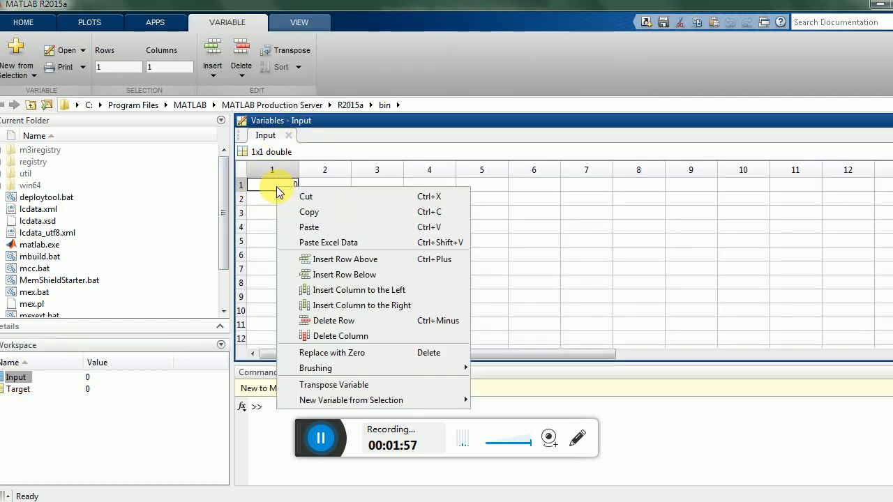
click(319, 229)
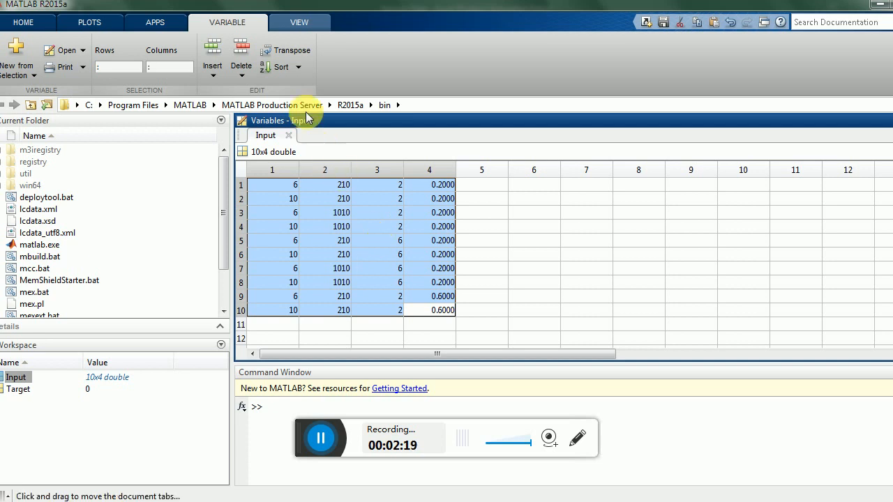
click(302, 53)
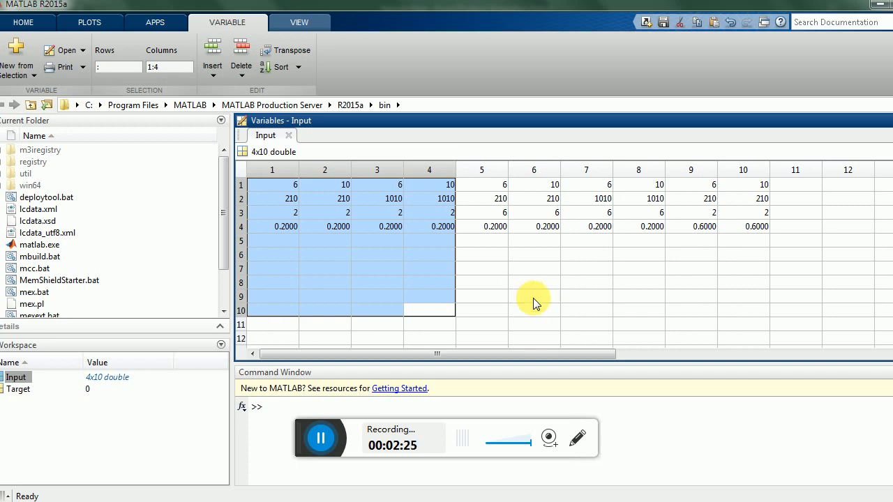
click(892, 121)
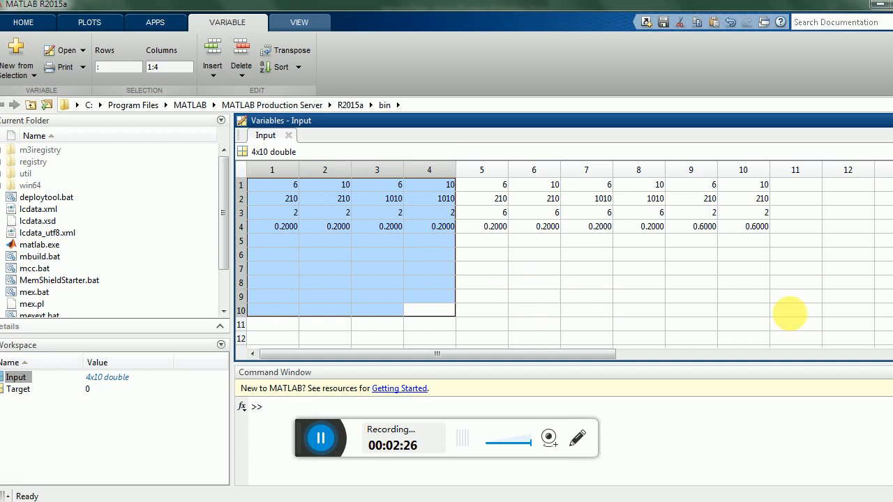
Step: Open the Target variable for editing and copy the output values in F3:H12 from the Sample Data workbook in Excel
click(18, 391)
double_click(18, 391)
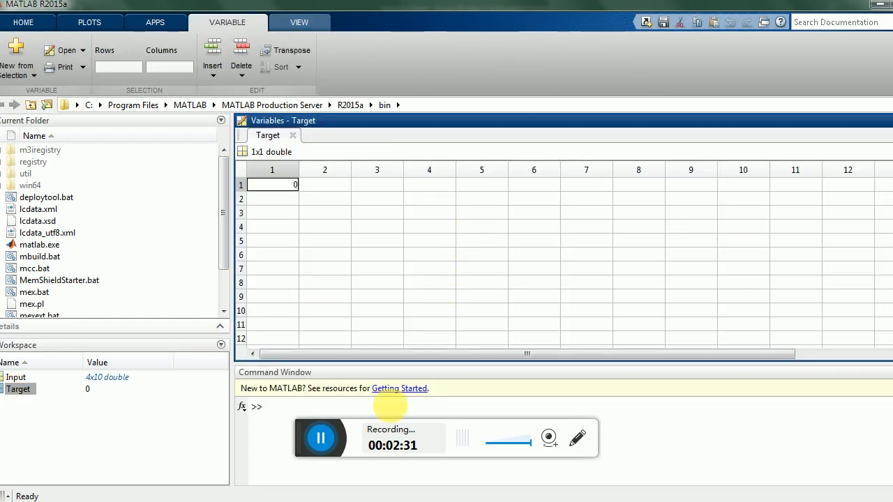
key(alt+Tab)
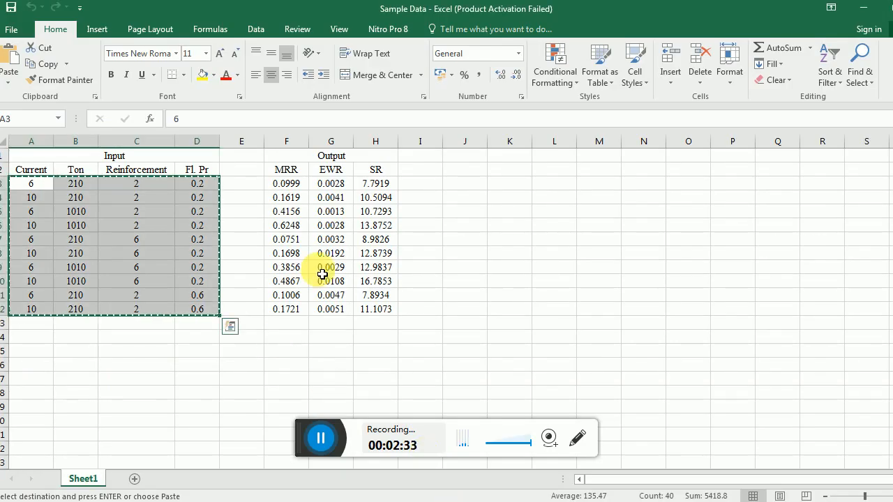
drag(286, 183, 377, 318)
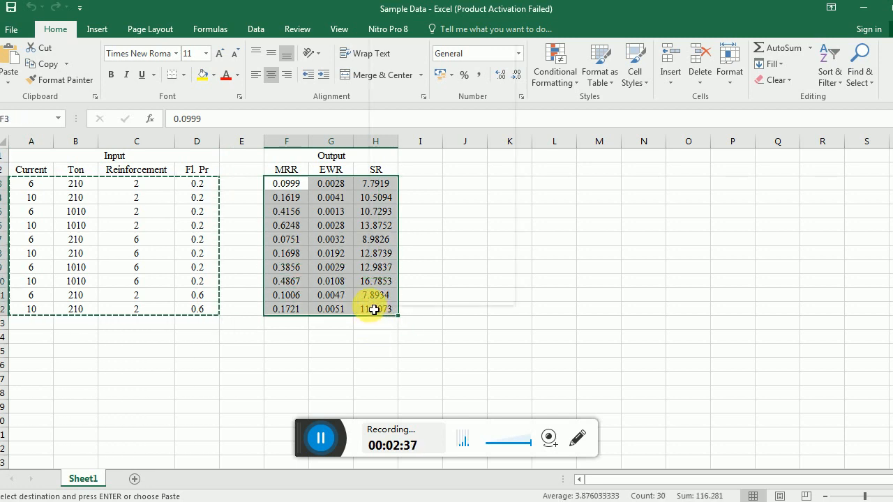
right_click(371, 312)
click(409, 40)
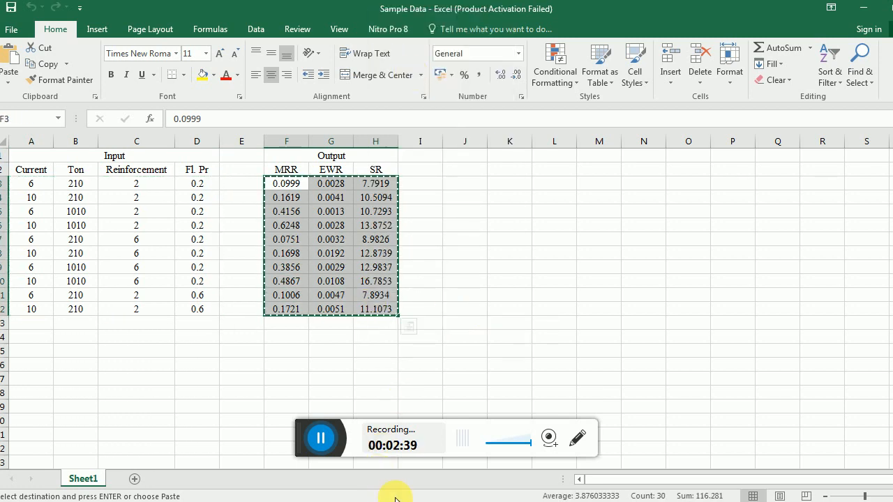
Step: Return to MATLAB, paste the output values into the Target variable from its first cell, and transpose it
key(alt+Tab)
click(286, 188)
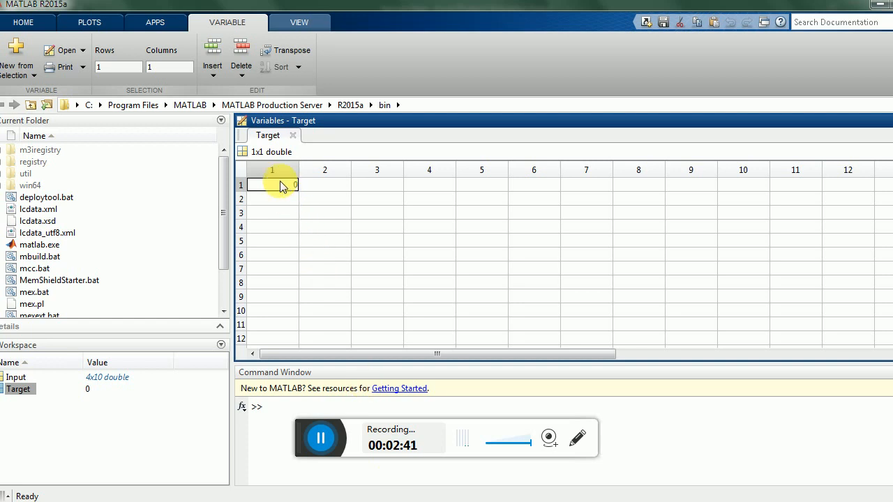
right_click(281, 183)
click(313, 221)
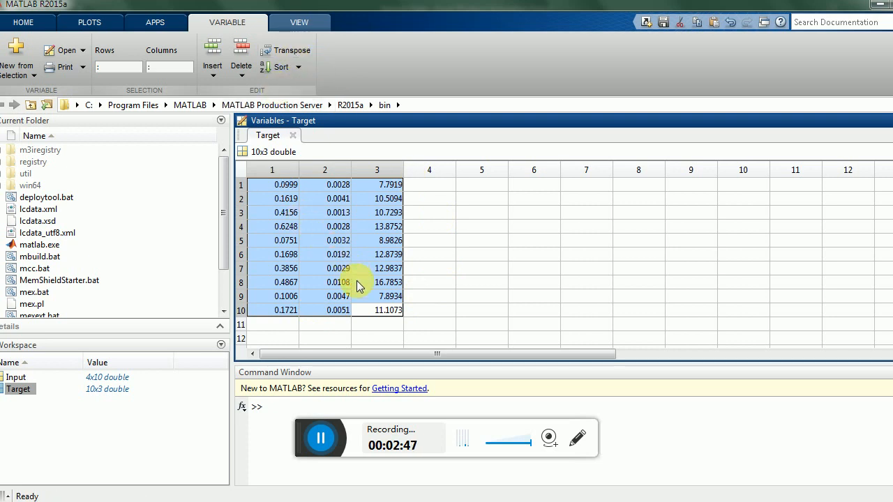
click(293, 55)
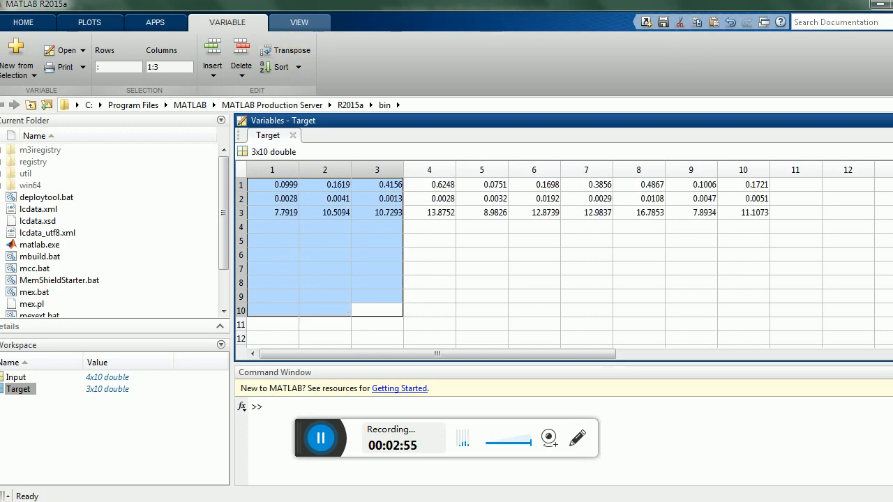
click(892, 121)
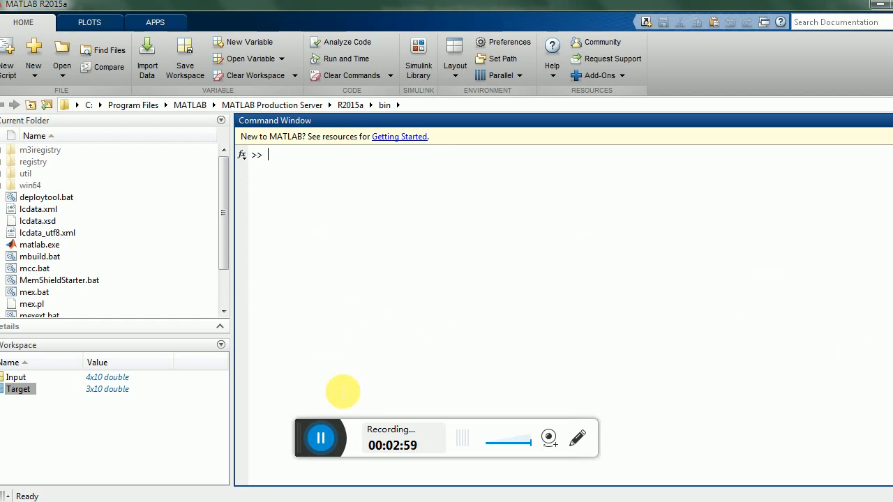
Step: Open the Neural Network/Data Manager with nntool and import the workspace variable Input as Input Data
click(325, 434)
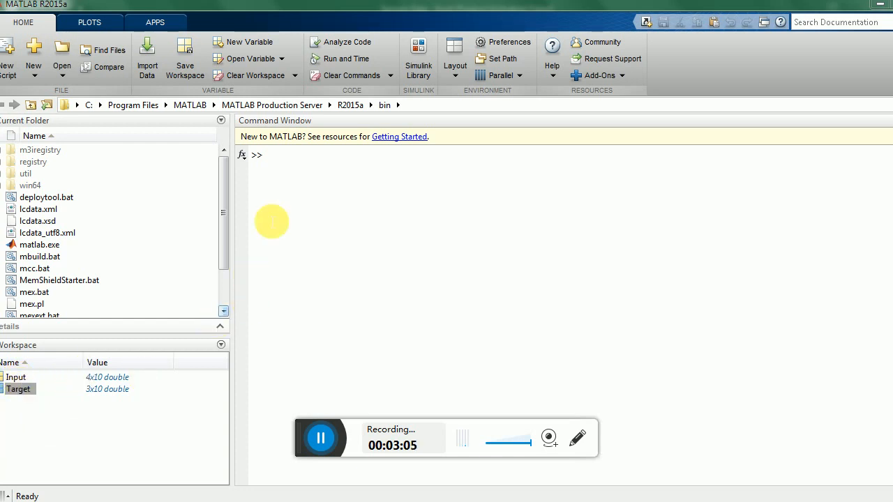
click(301, 166)
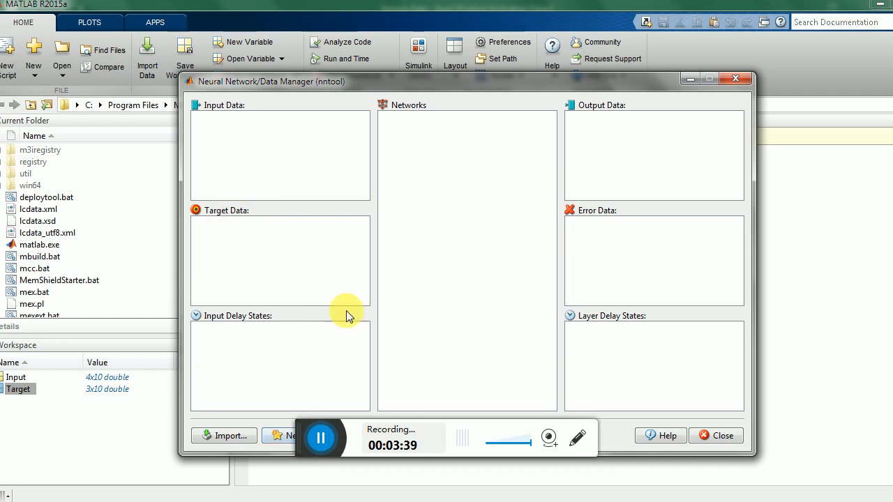
click(234, 438)
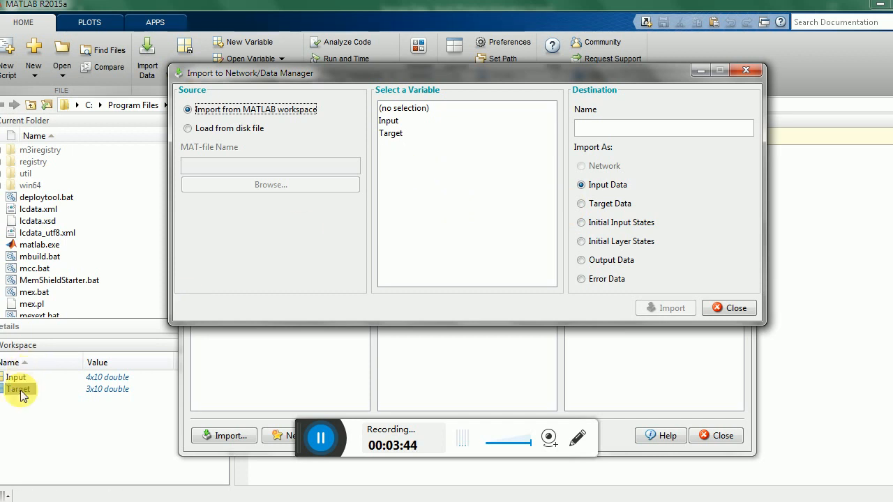
click(386, 121)
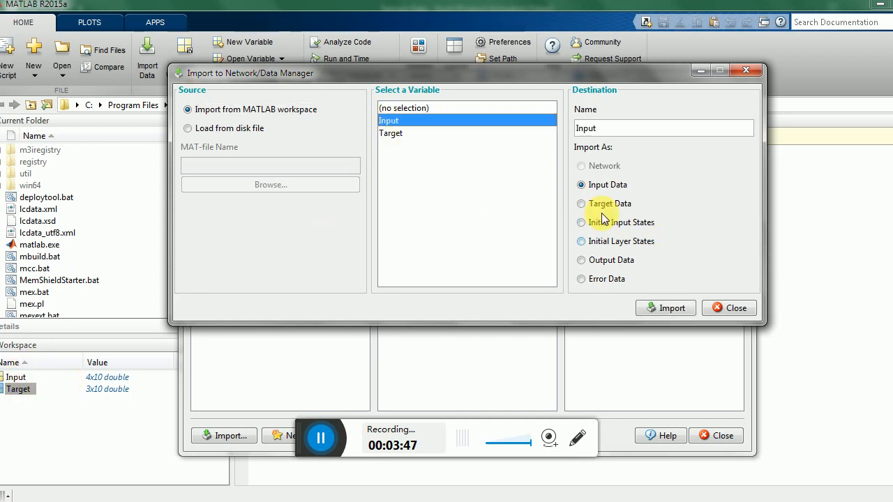
click(672, 309)
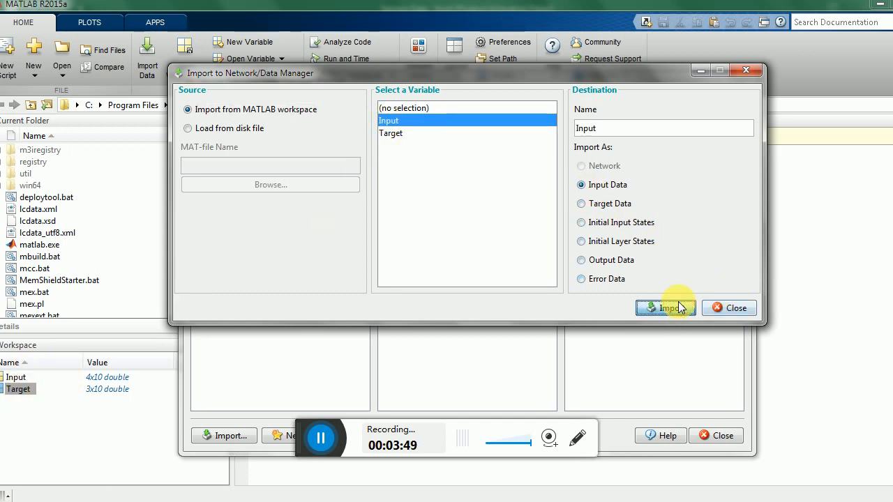
click(639, 286)
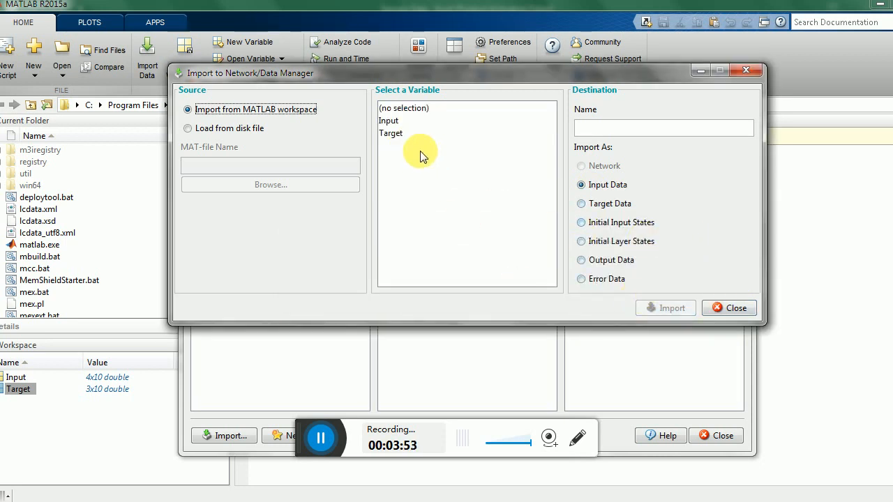
Step: Import the workspace variable Target as Target Data and close the import dialog
click(401, 134)
click(592, 203)
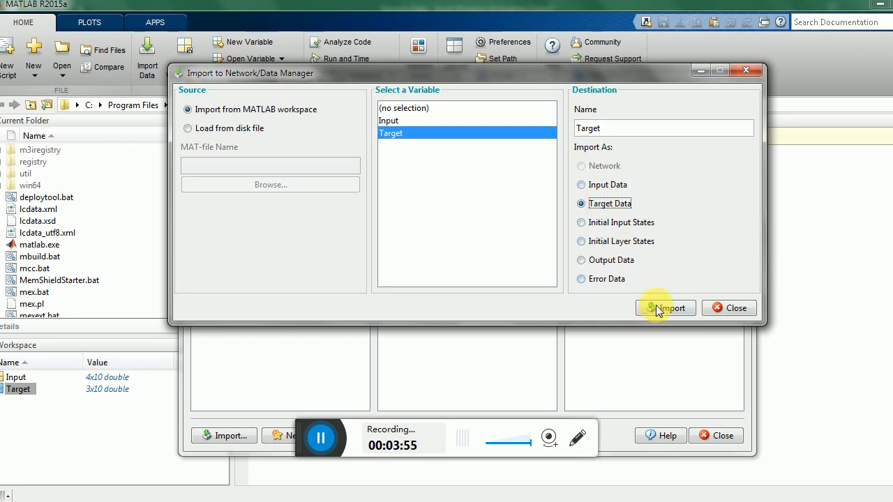
click(674, 309)
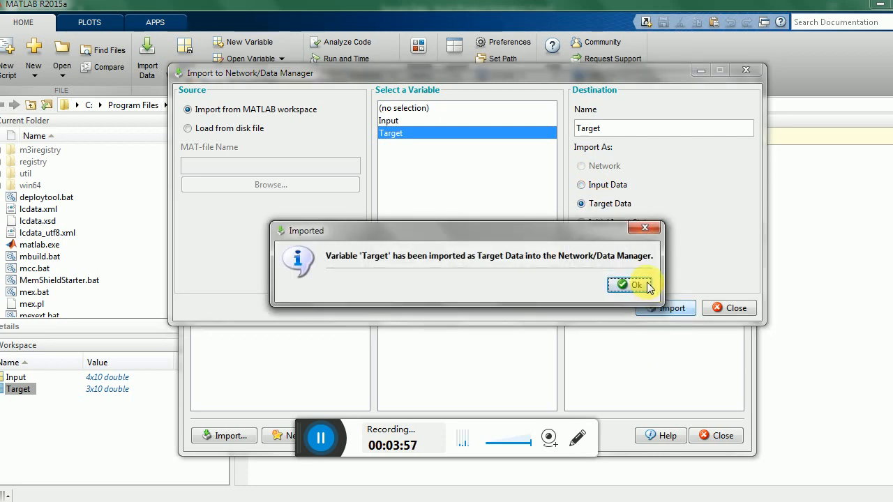
click(636, 286)
click(729, 308)
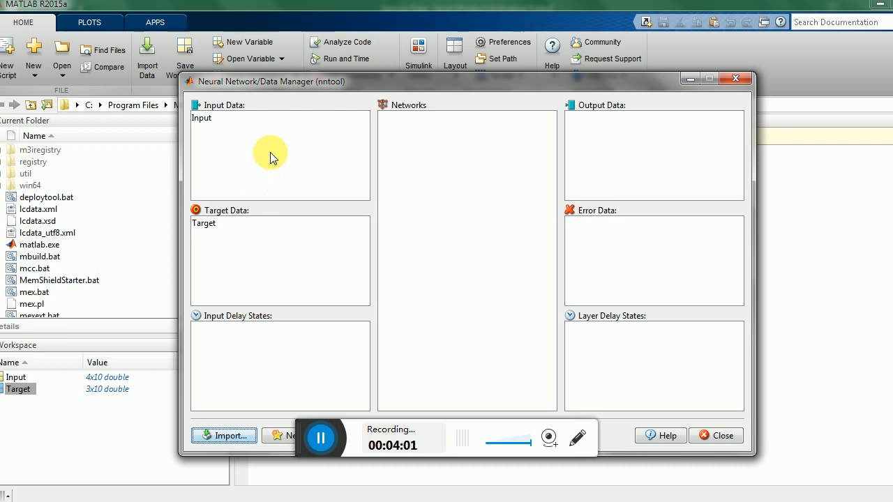
Step: Start a new network named edm, keeping Feed-forward backprop as its network type
drag(510, 84, 409, 28)
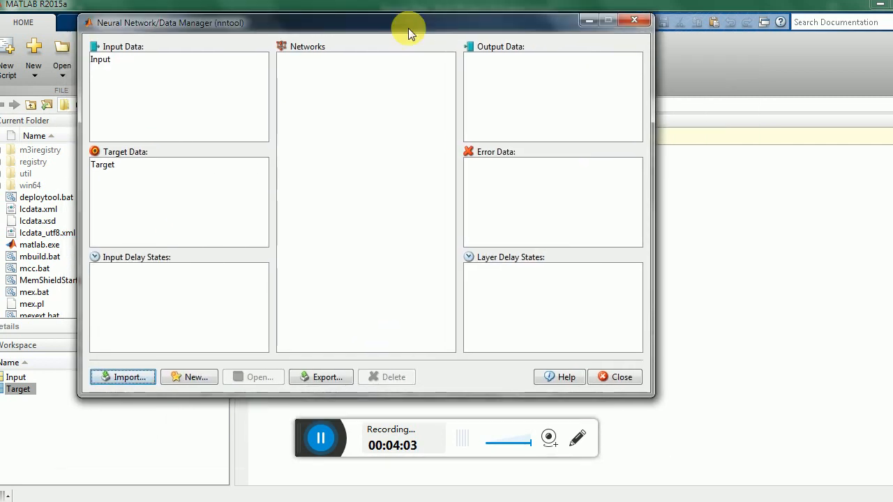
click(208, 377)
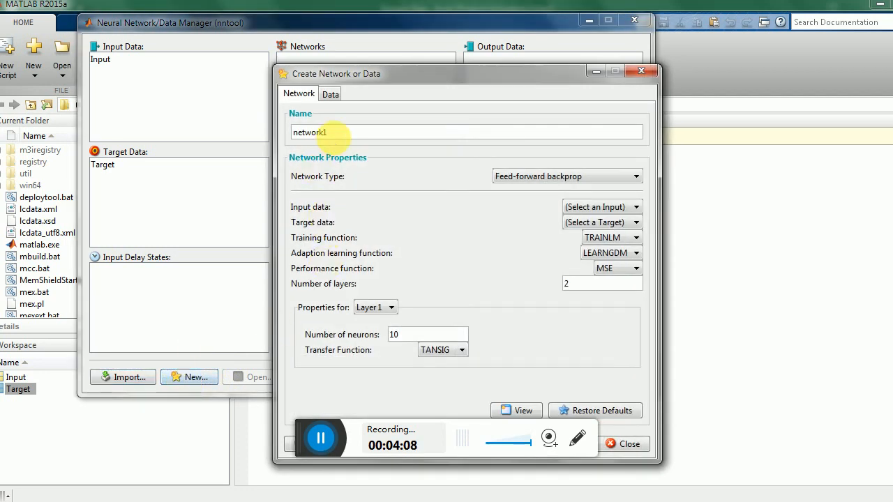
click(341, 139)
drag(328, 132, 298, 138)
key(BackSpace)
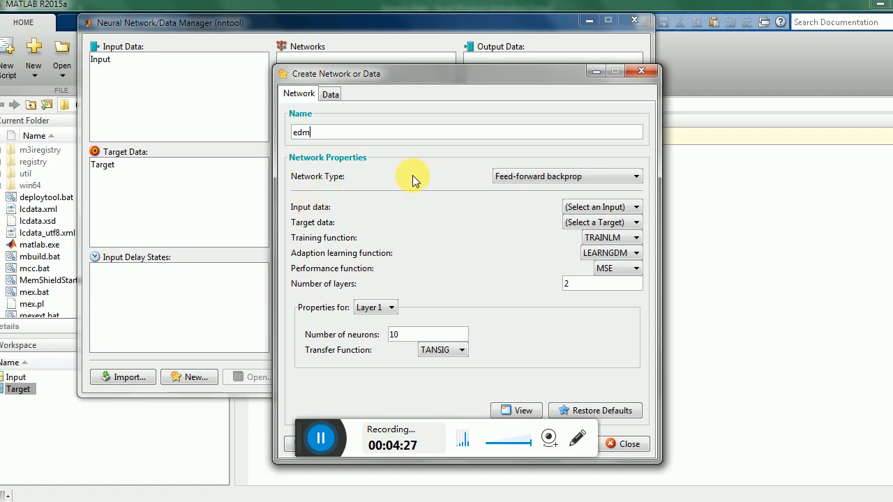
click(602, 175)
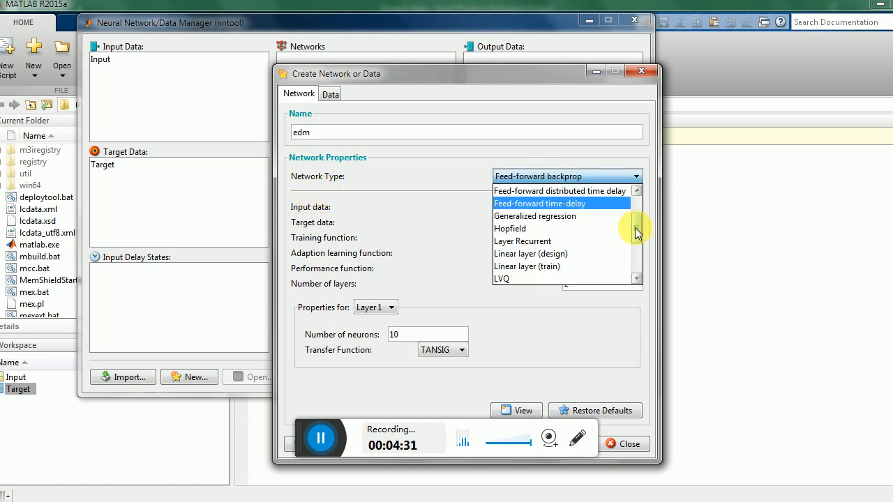
mouse_move(640, 227)
mouse_down()
mouse_move(637, 209)
mouse_move(637, 235)
mouse_move(641, 225)
mouse_up()
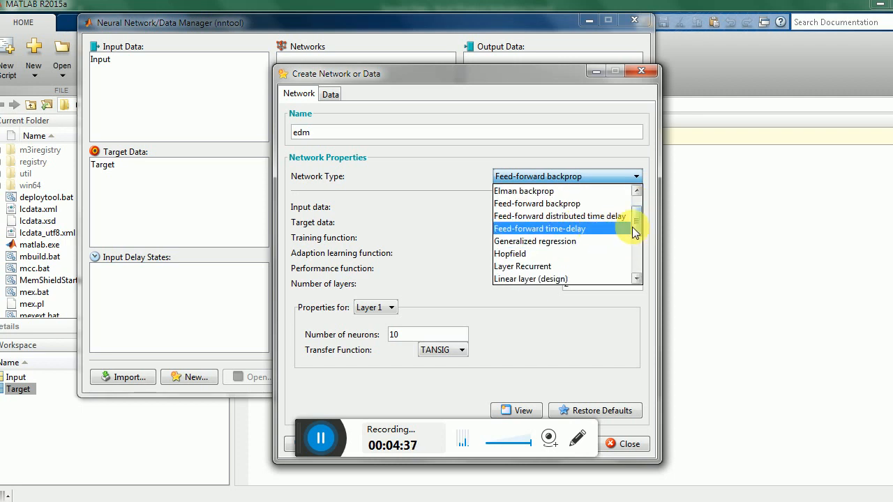
click(444, 241)
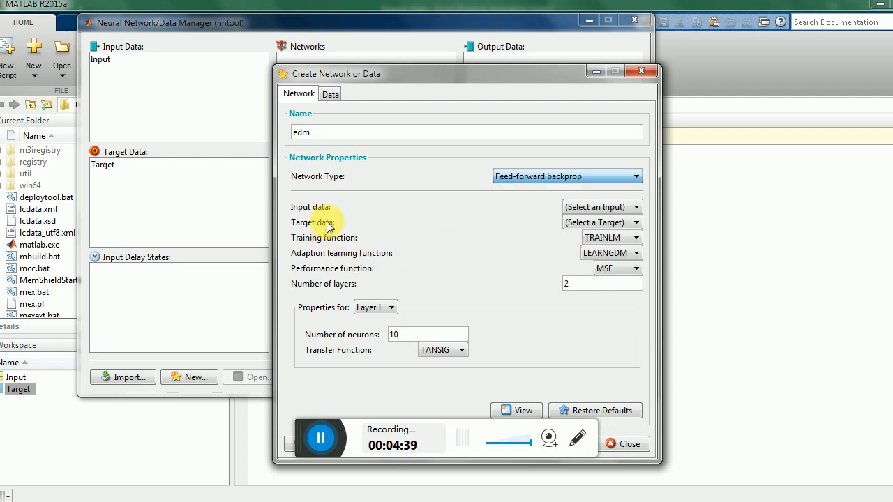
Step: Assign Input as the new network's input data and Target as its target data
click(636, 207)
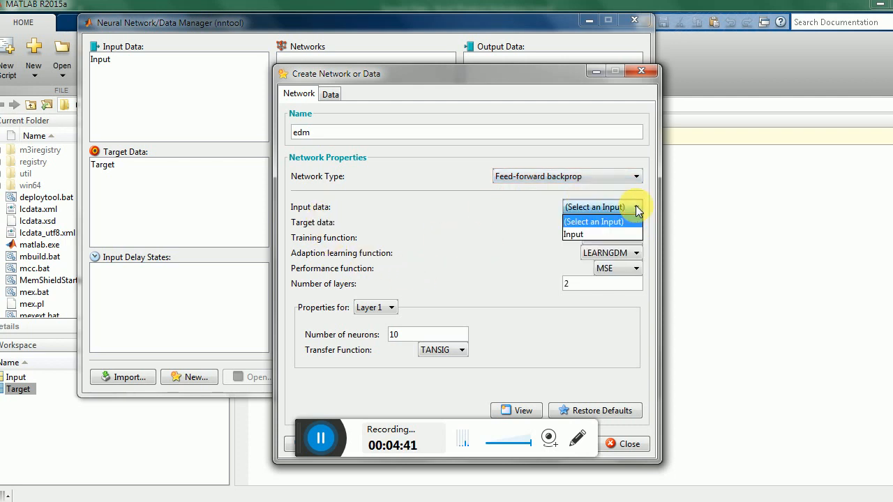
click(599, 233)
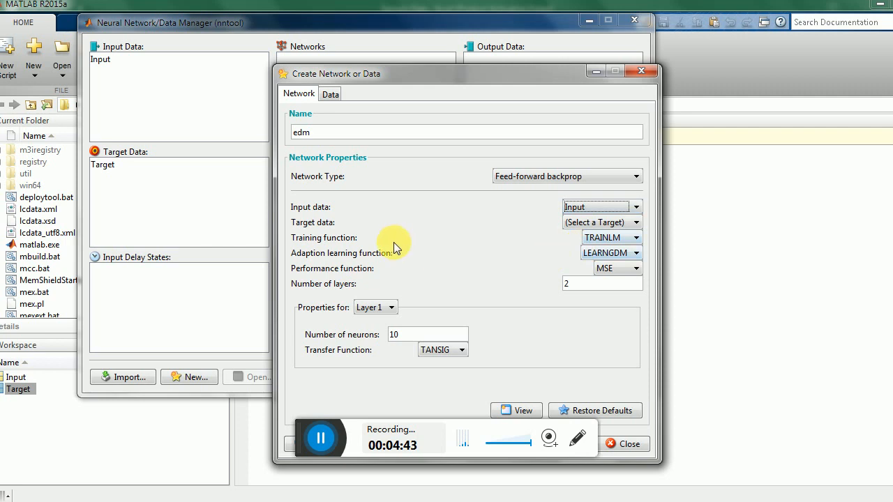
click(609, 221)
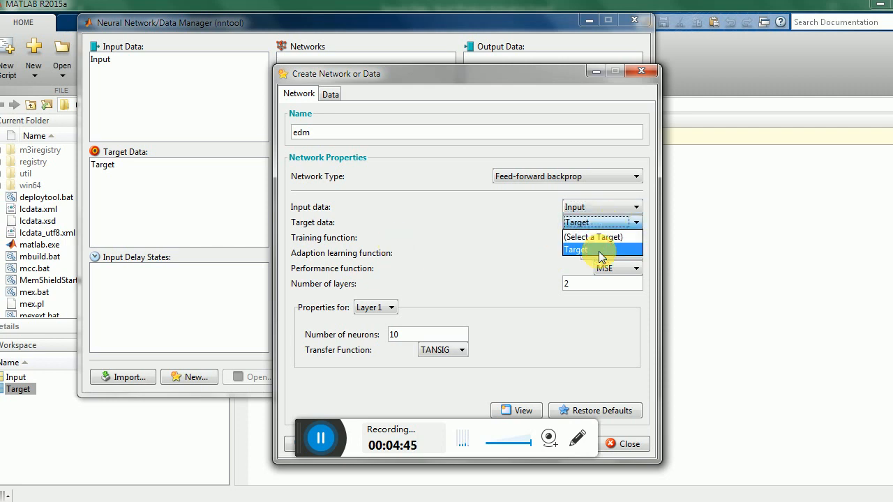
click(586, 250)
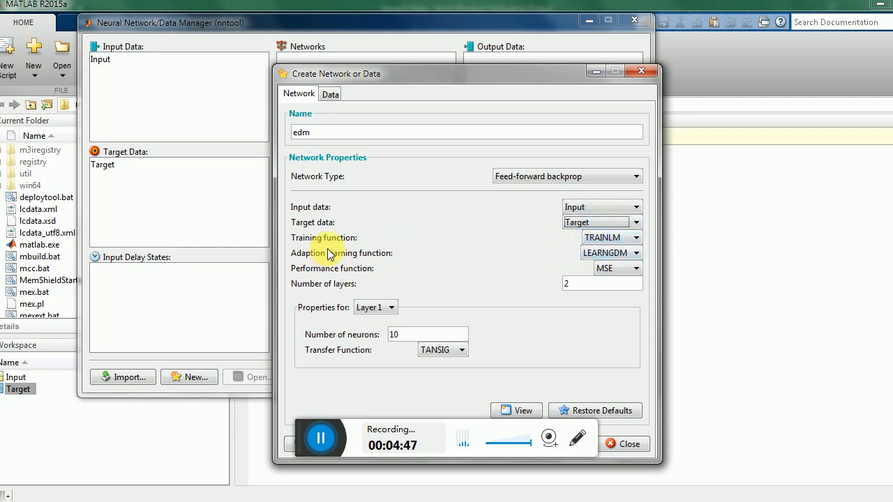
Step: Choose TRAINLM as the training function, keeping LEARNGDM for adaption learning and MSE for performance
click(627, 236)
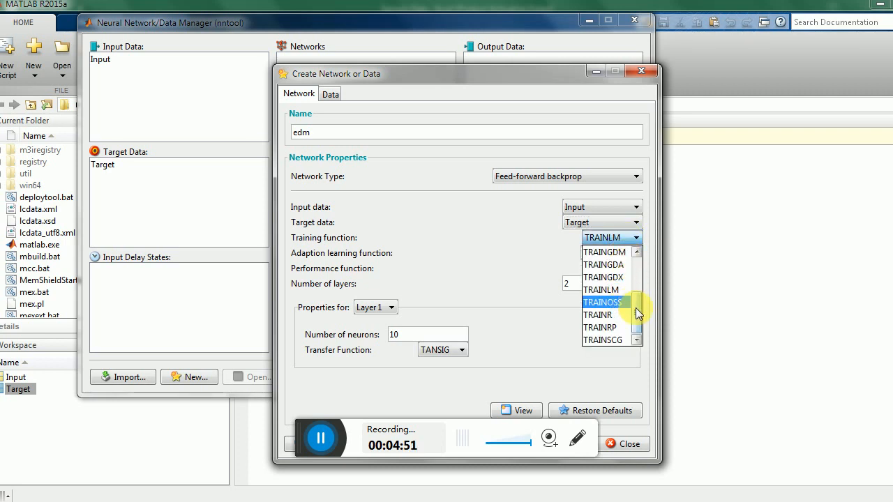
click(615, 291)
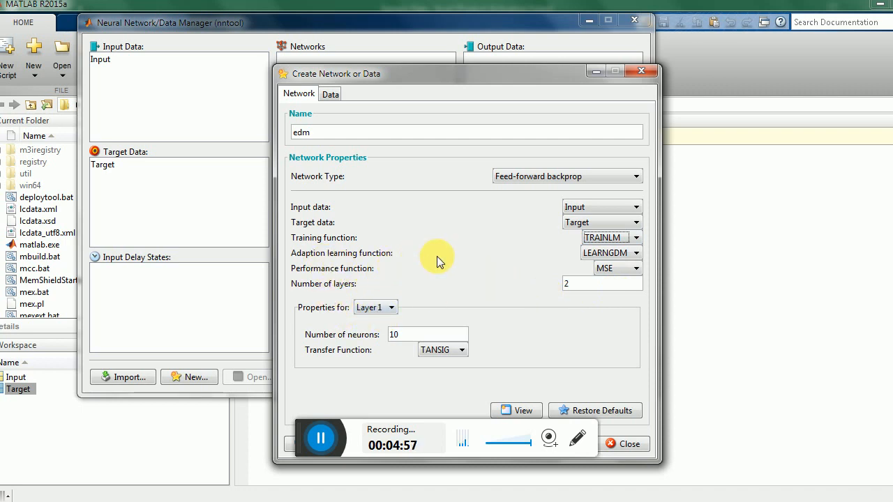
click(629, 255)
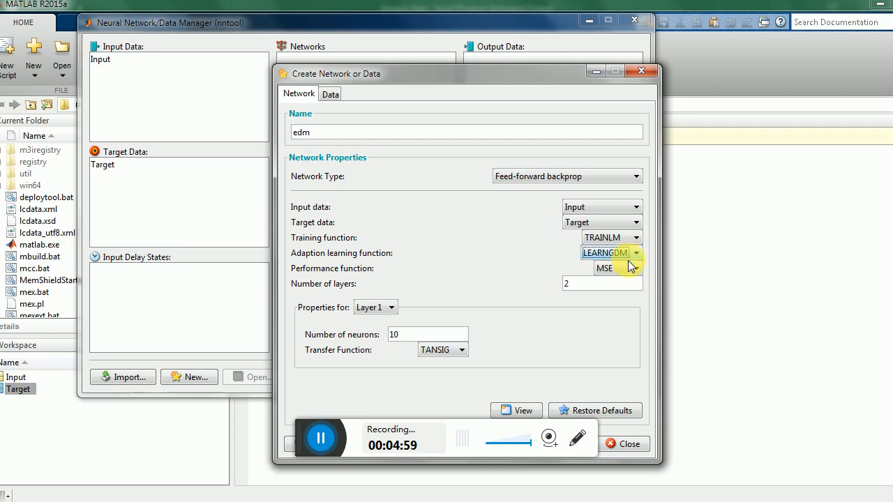
click(628, 268)
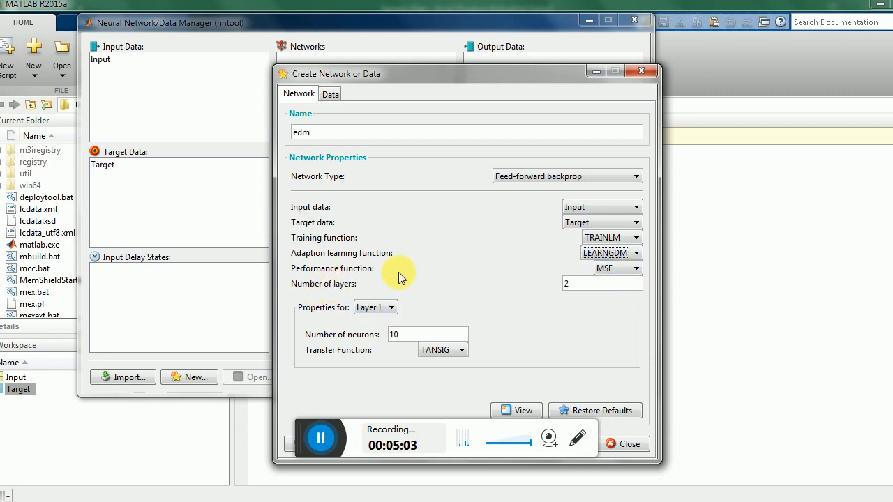
click(627, 272)
click(627, 272)
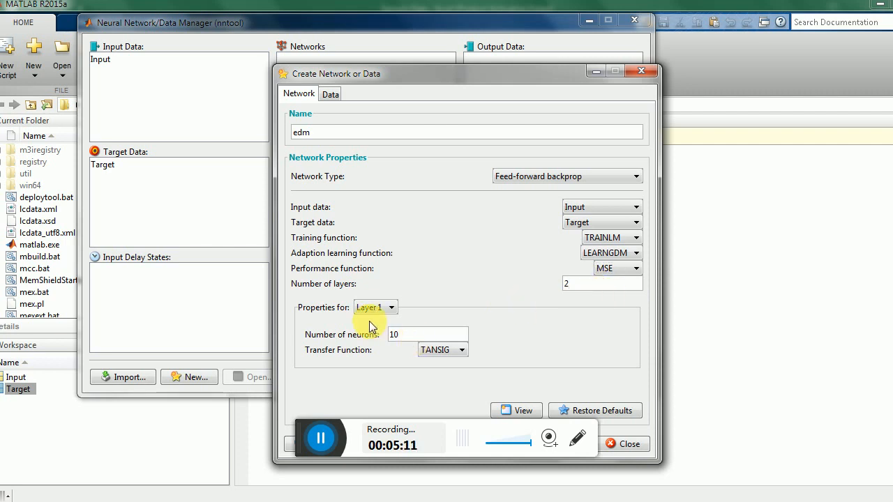
Step: Set the number of neurons for Layer 1 to 14
click(393, 312)
click(398, 323)
click(414, 335)
key(BackSpace)
text(4)
Step: View the configured network's diagram, compare it with the input and output columns in the Excel Sample Data workbook, and close the diagram
drag(520, 75, 484, 61)
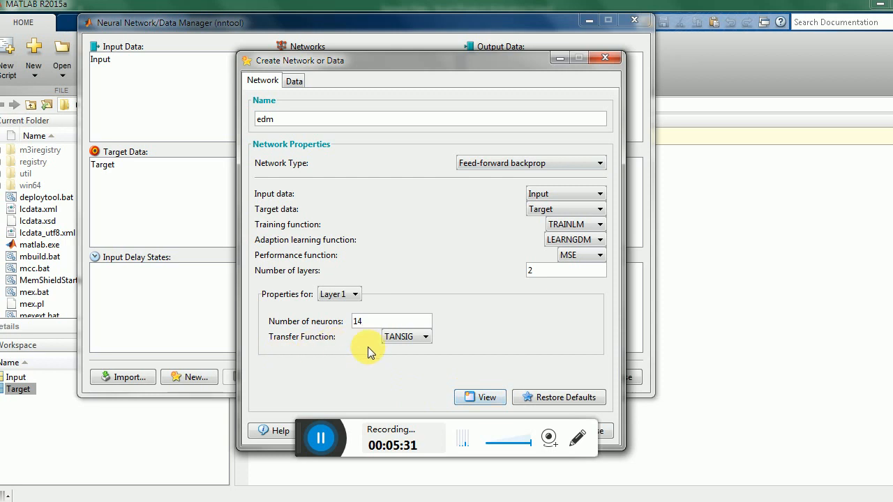
drag(532, 70, 538, 37)
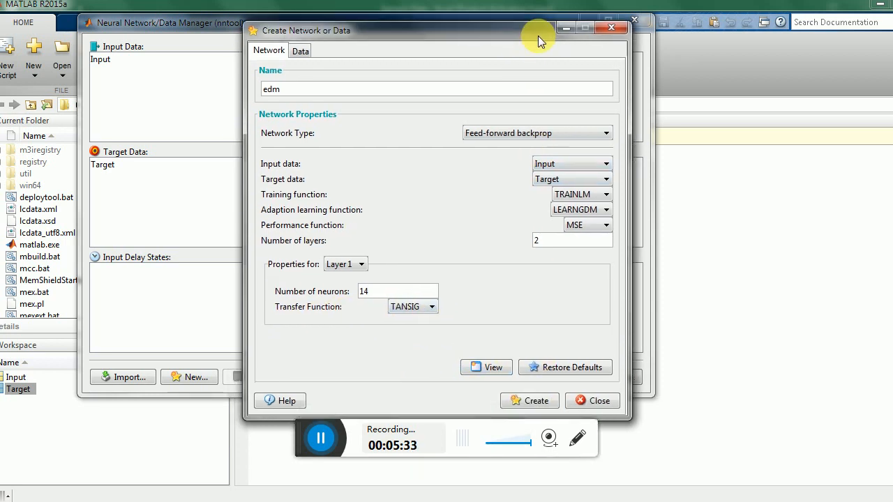
click(494, 363)
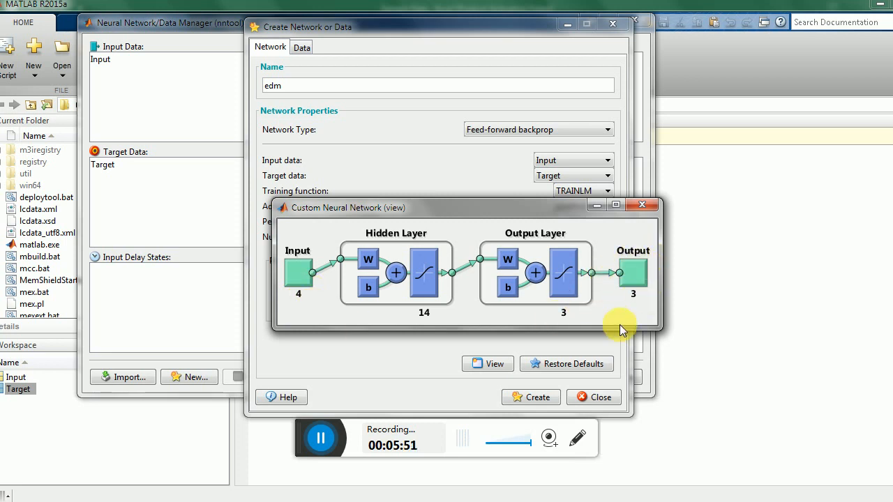
click(279, 501)
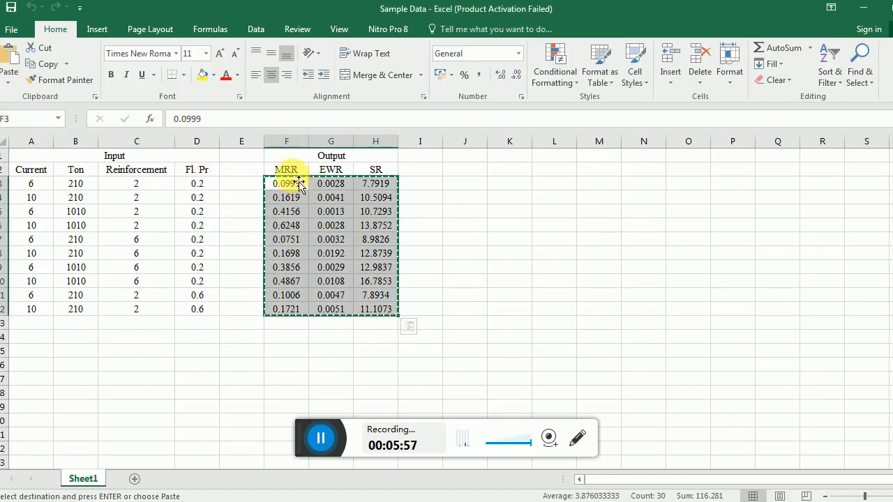
click(862, 8)
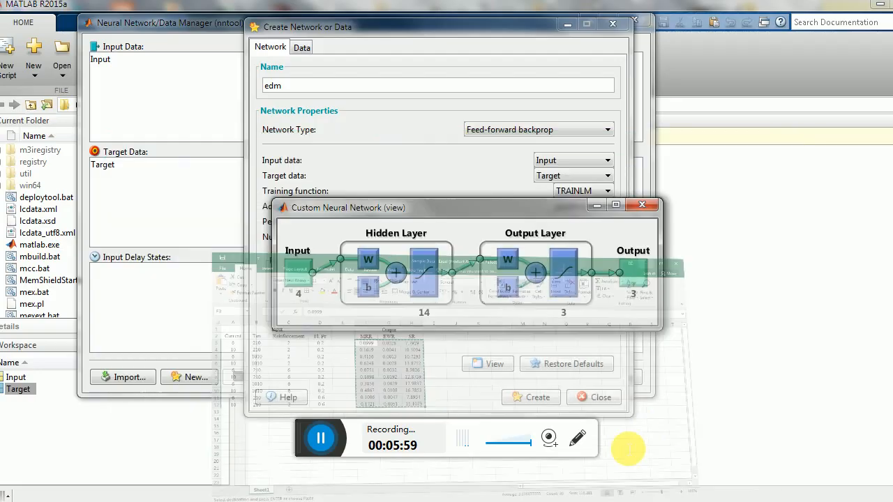
click(641, 206)
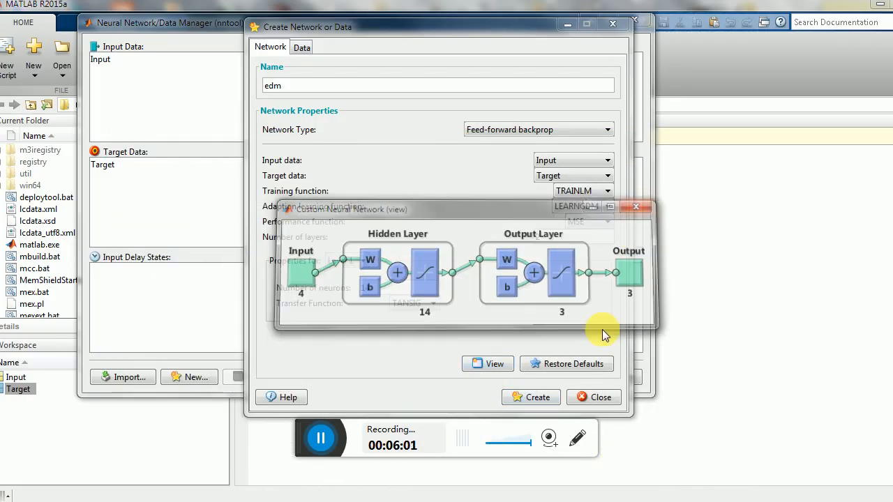
Step: Create the edm network and close the network creation dialog
click(539, 401)
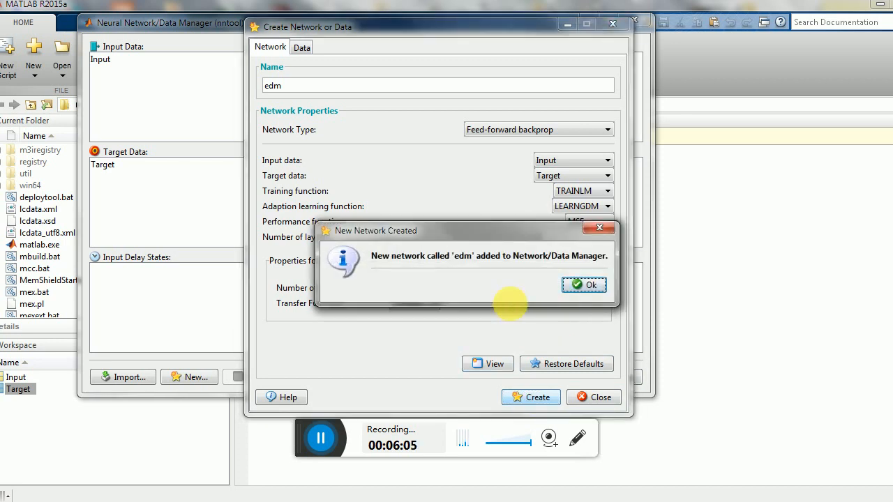
click(589, 287)
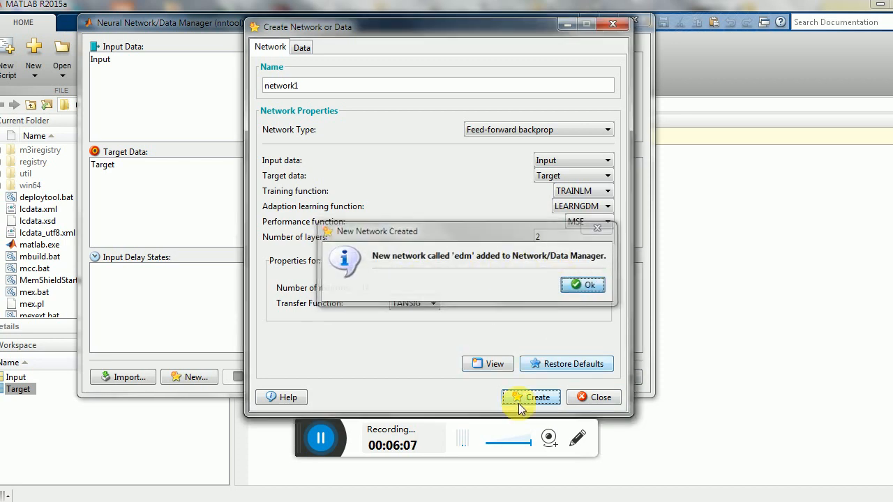
click(599, 397)
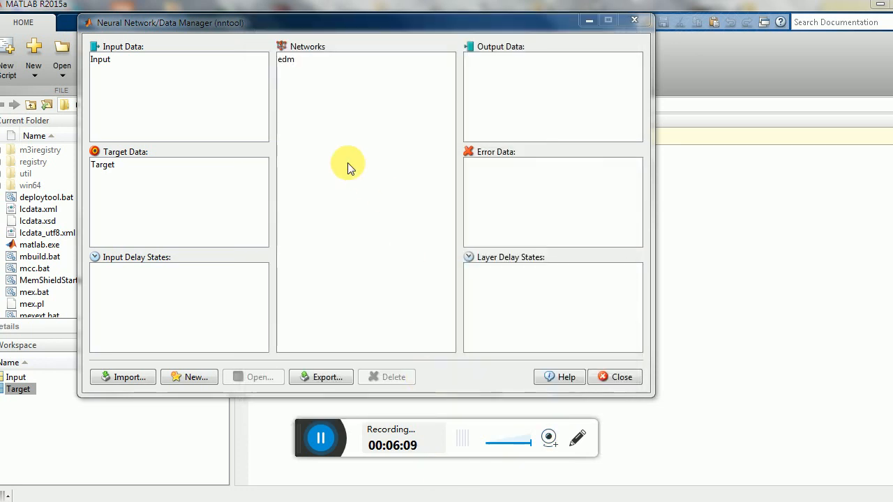
Step: Open the edm network and set its training data to Input for the inputs and Target for the targets
click(285, 61)
double_click(286, 61)
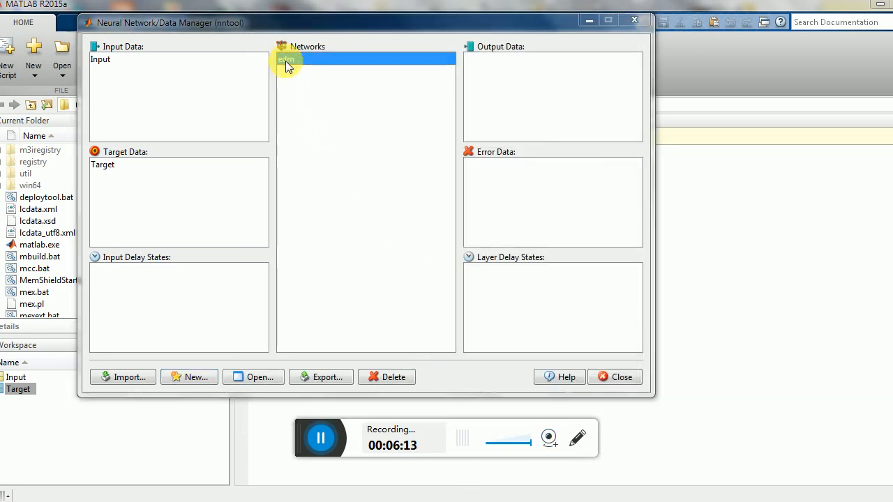
drag(445, 16, 469, 123)
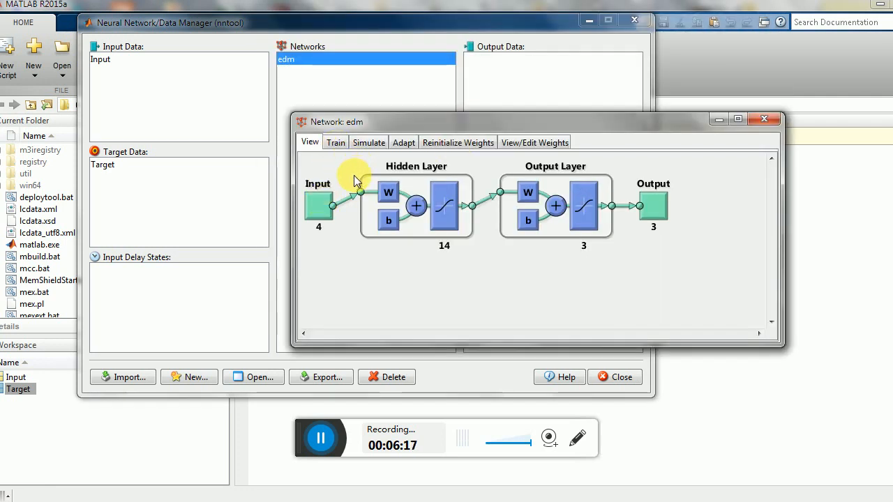
click(334, 143)
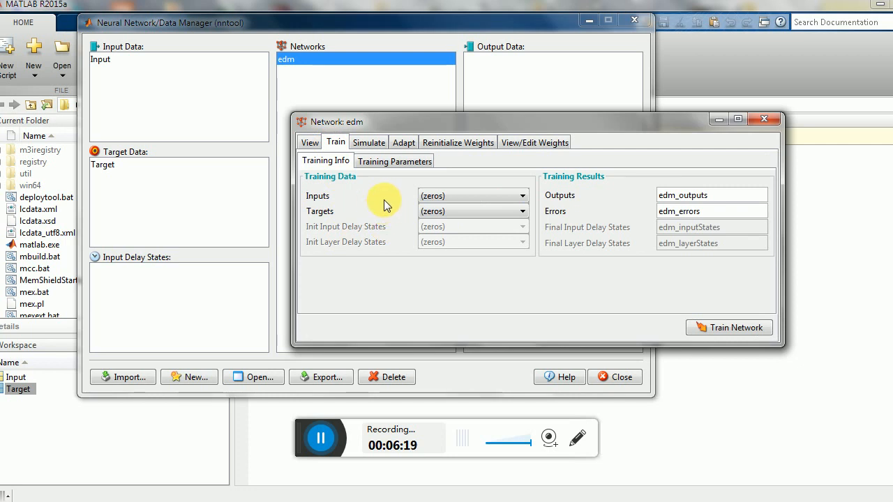
click(522, 197)
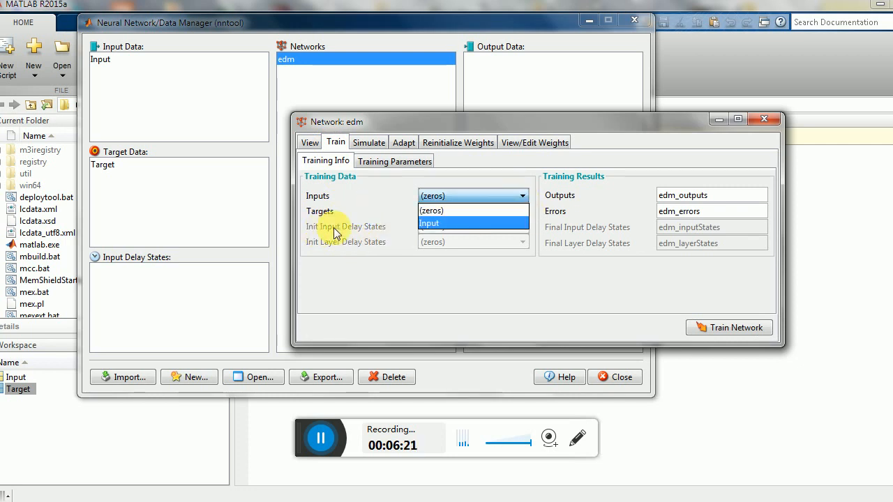
click(455, 222)
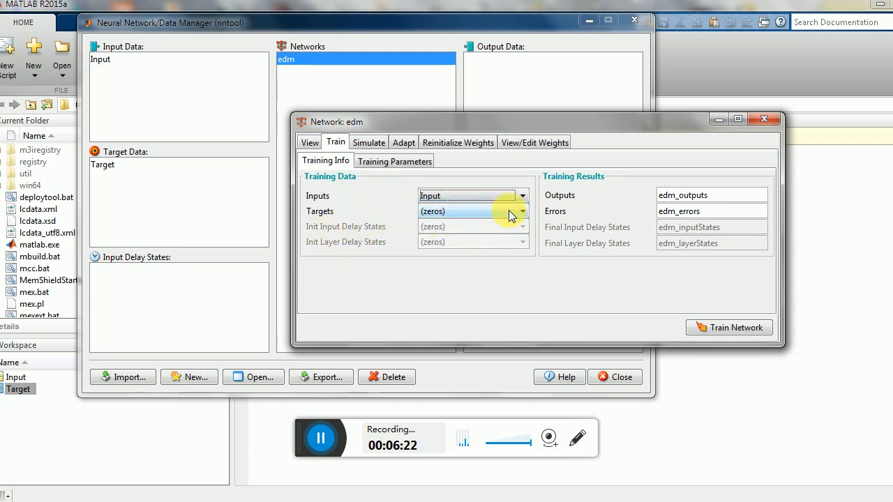
click(512, 214)
click(479, 236)
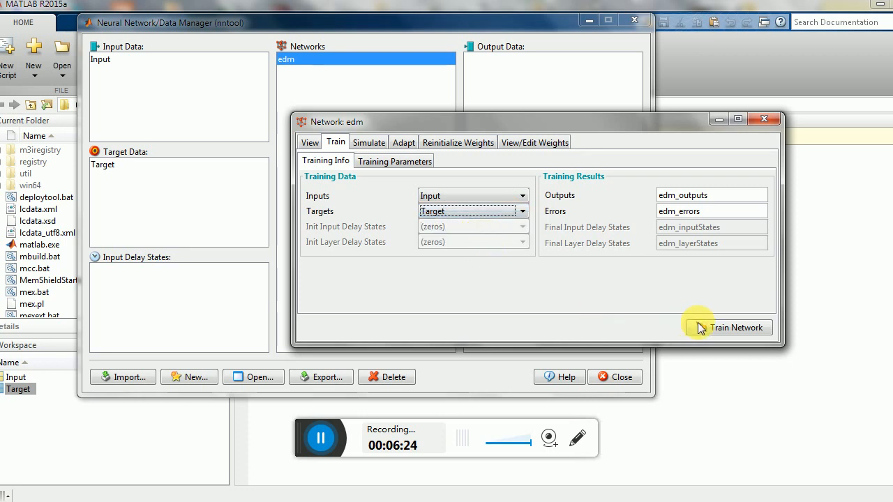
Step: Train the edm network and open its training performance plot
click(733, 328)
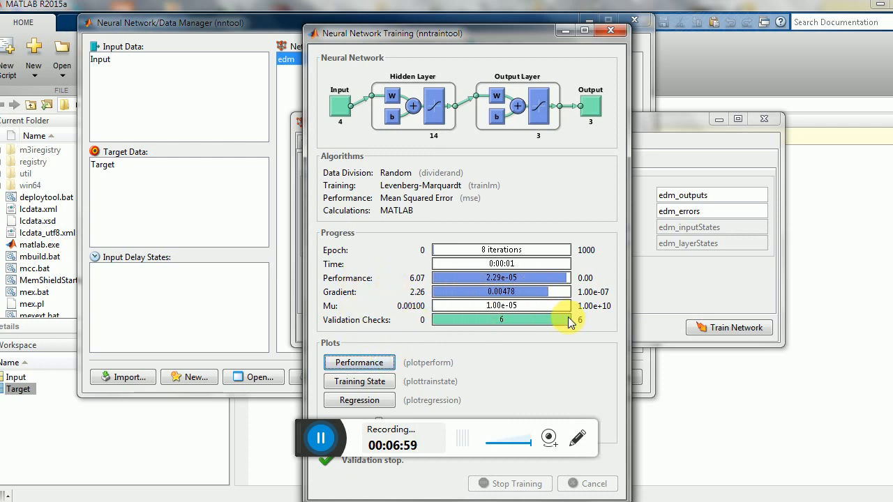
click(375, 365)
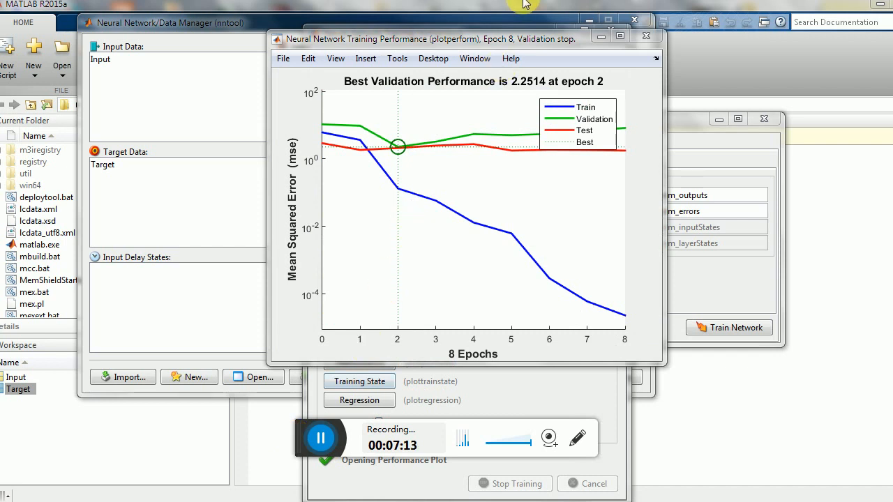
Step: Close the performance plot, review the regression plot of the edm training run, and close the training results
drag(472, 36, 505, 60)
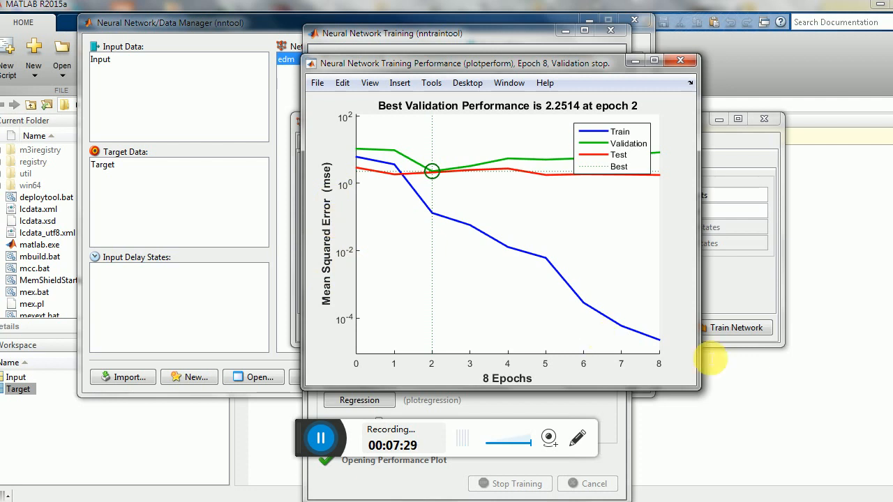
click(681, 61)
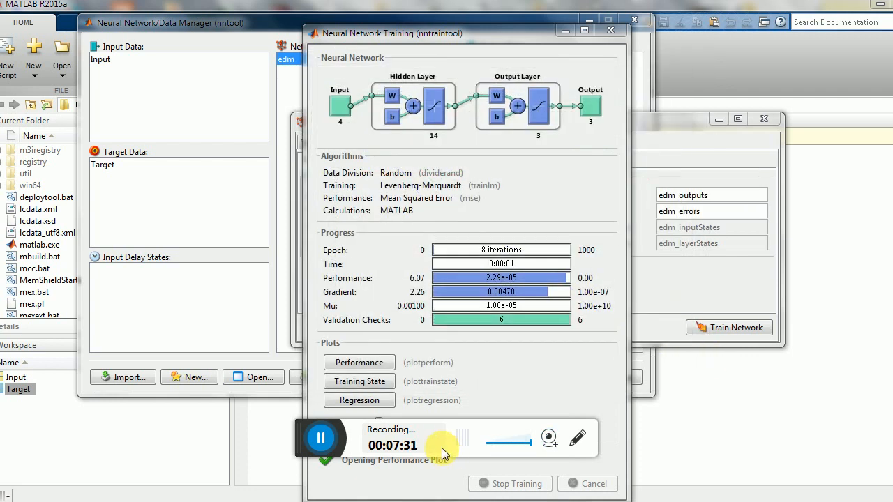
click(371, 402)
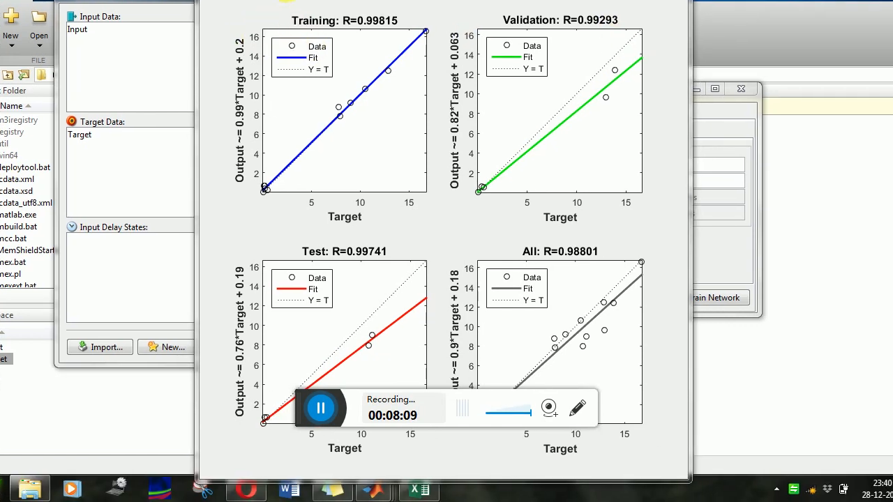
drag(299, 0, 331, 43)
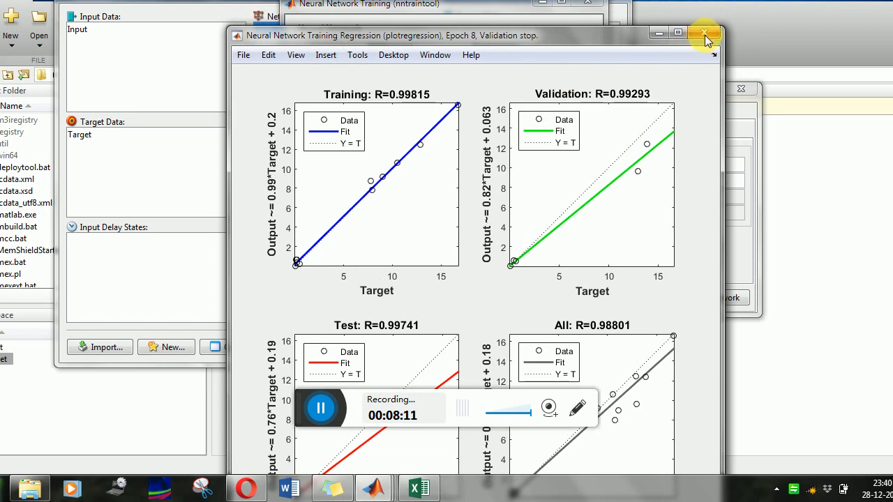
click(707, 39)
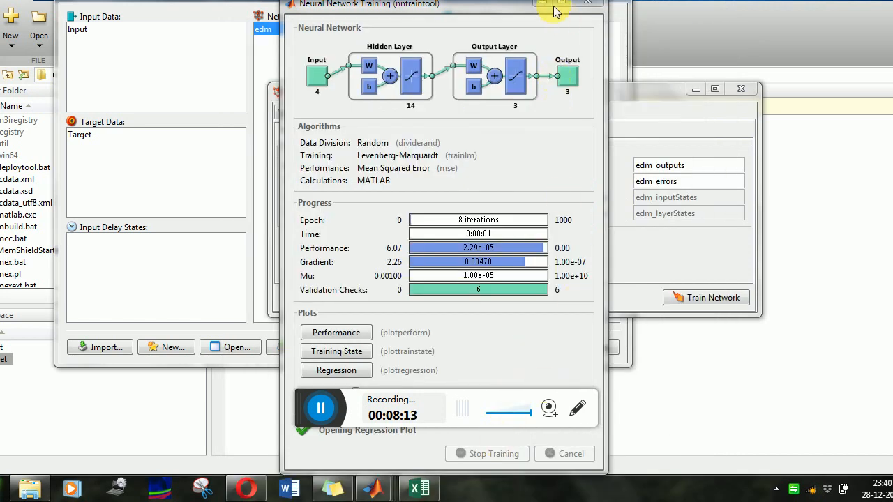
drag(508, 4, 484, 77)
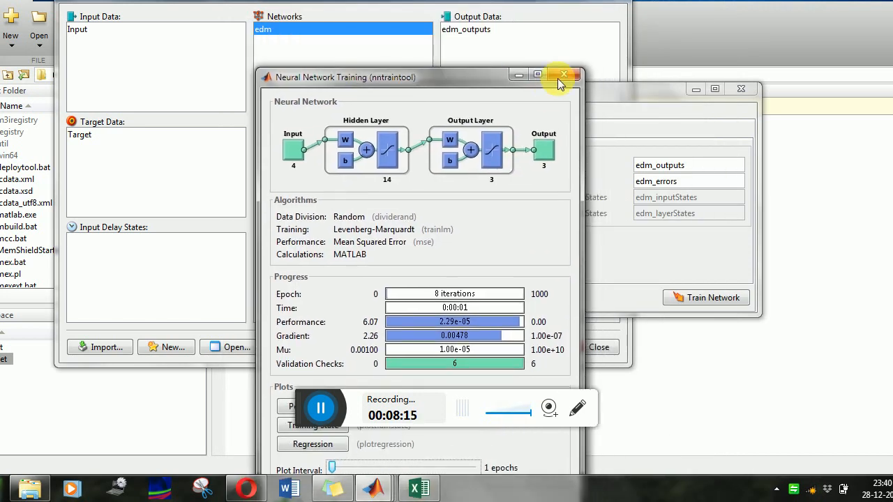
click(560, 78)
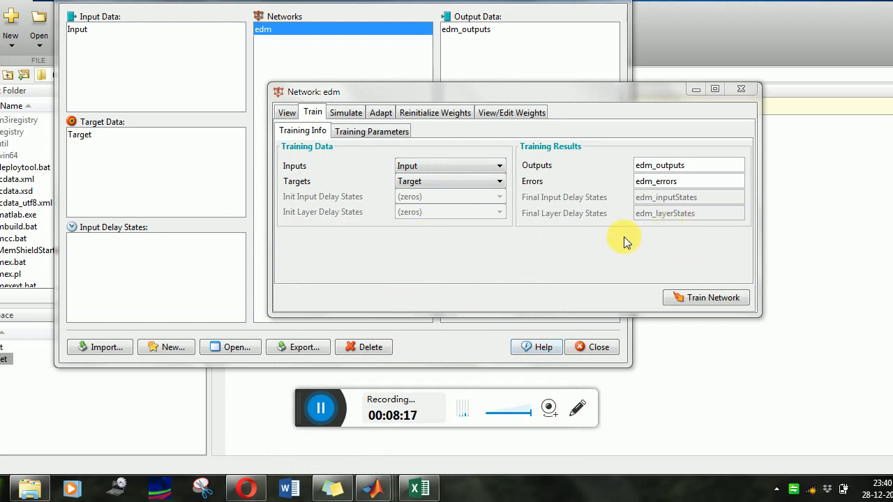
Step: Set the edm network's max_fail training parameter to 100 and retrain the network
drag(525, 96, 463, 130)
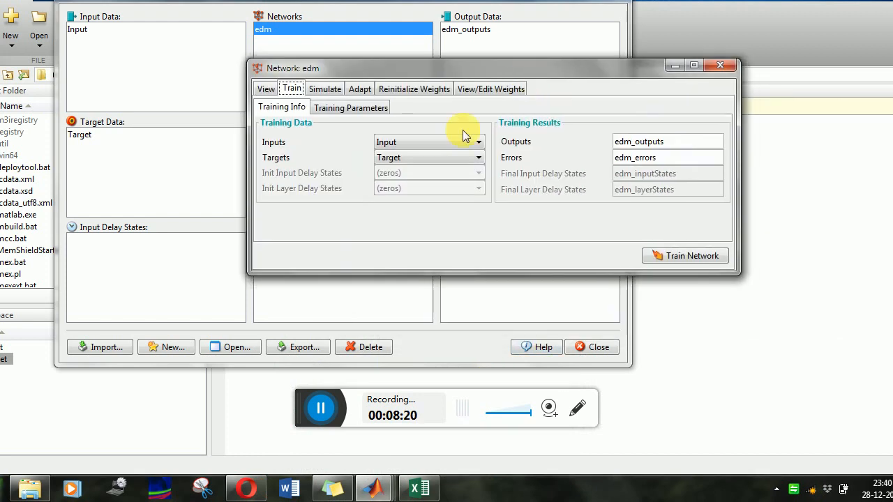
click(364, 113)
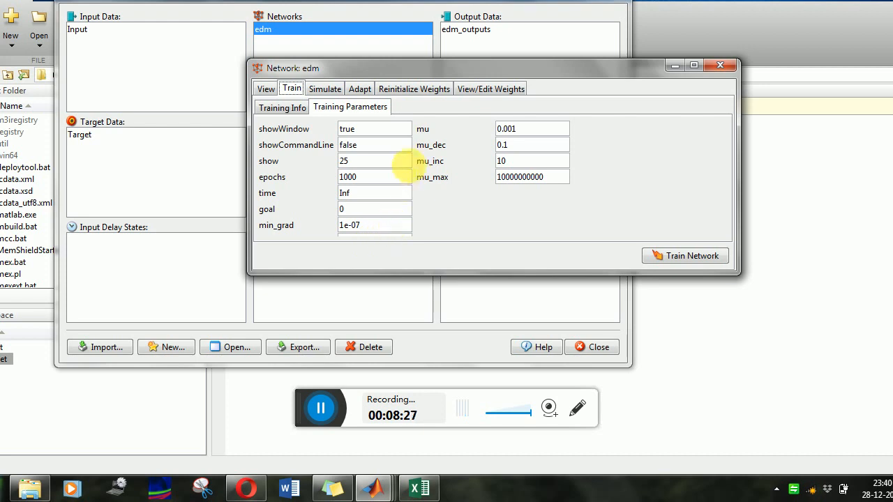
click(693, 66)
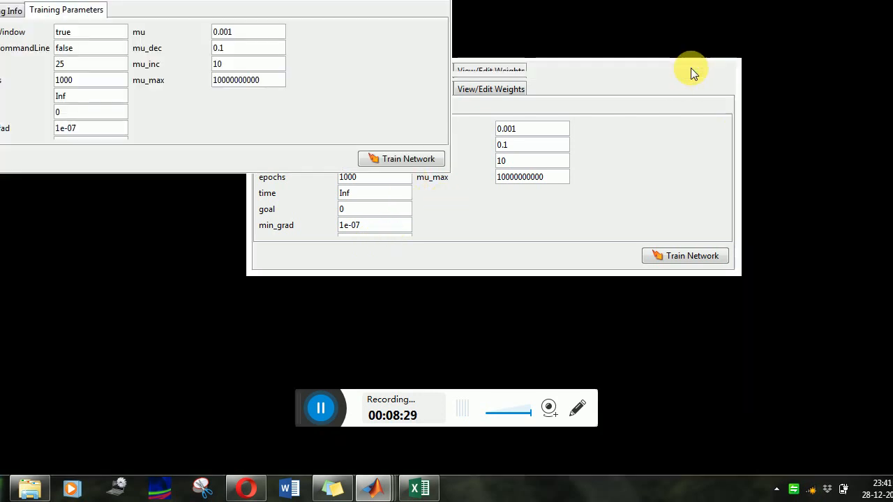
click(879, 0)
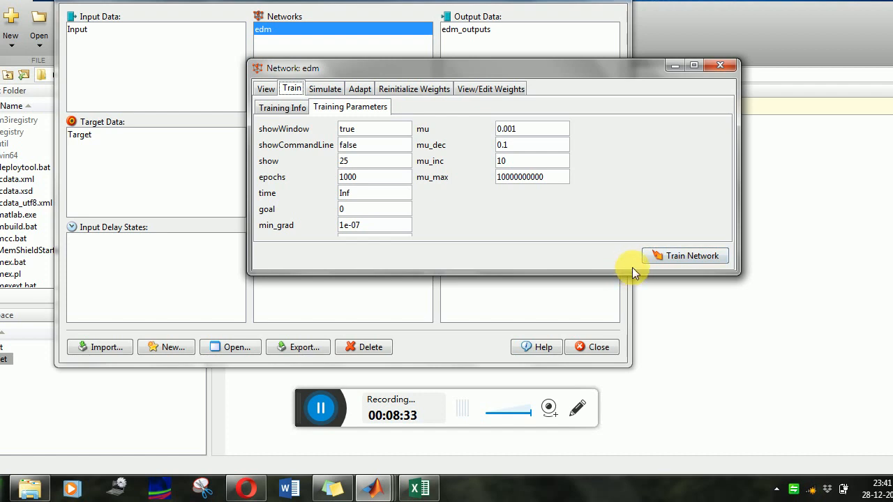
drag(635, 282, 630, 366)
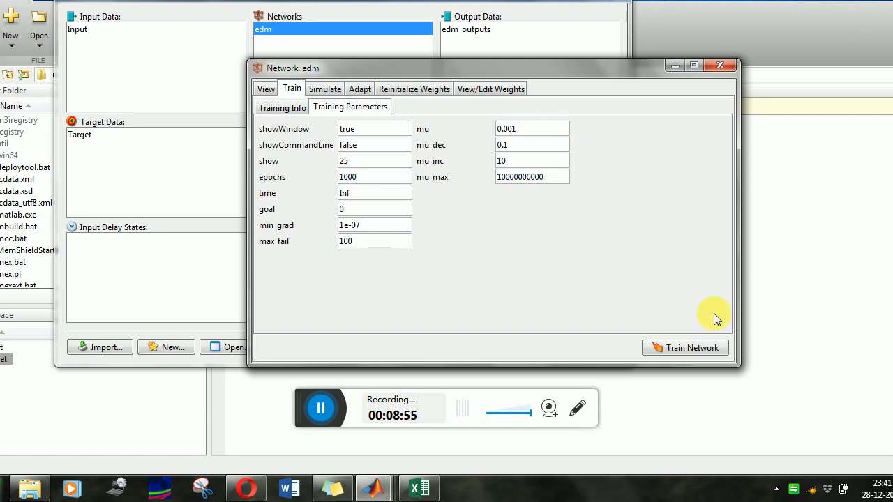
click(674, 350)
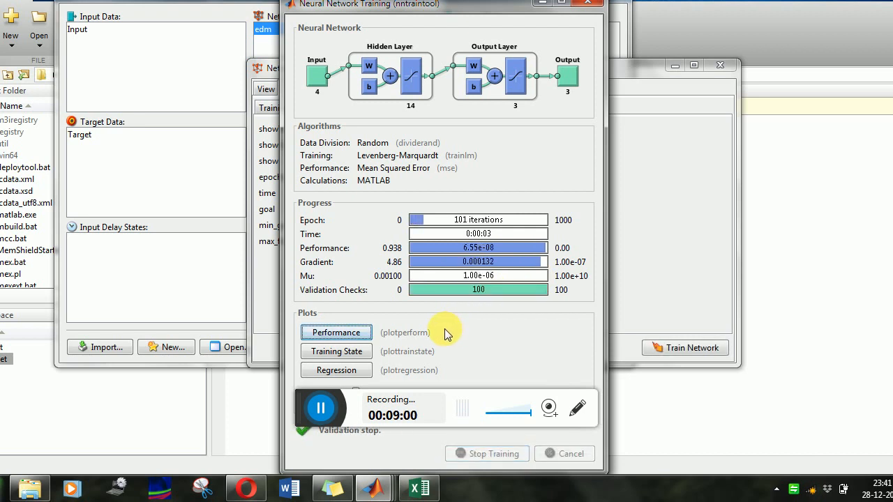
Step: Review the regression and performance plots of the retrained edm network, and close the training results
click(335, 371)
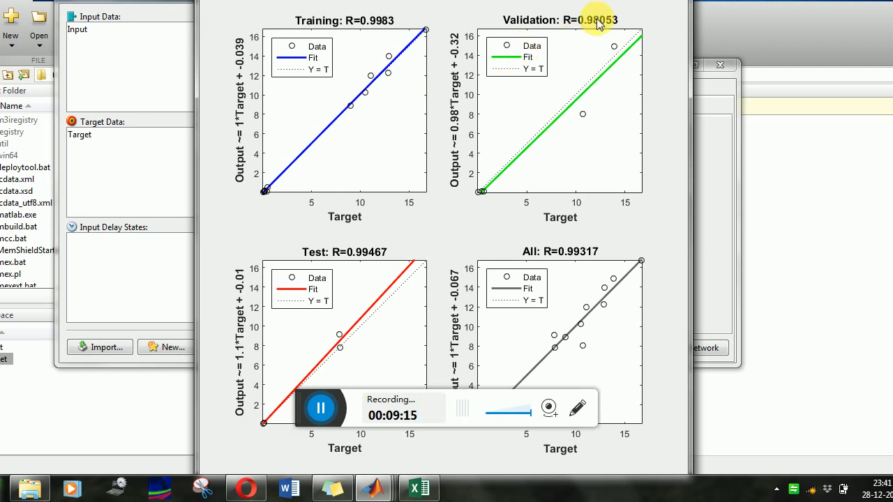
drag(607, 0, 557, 24)
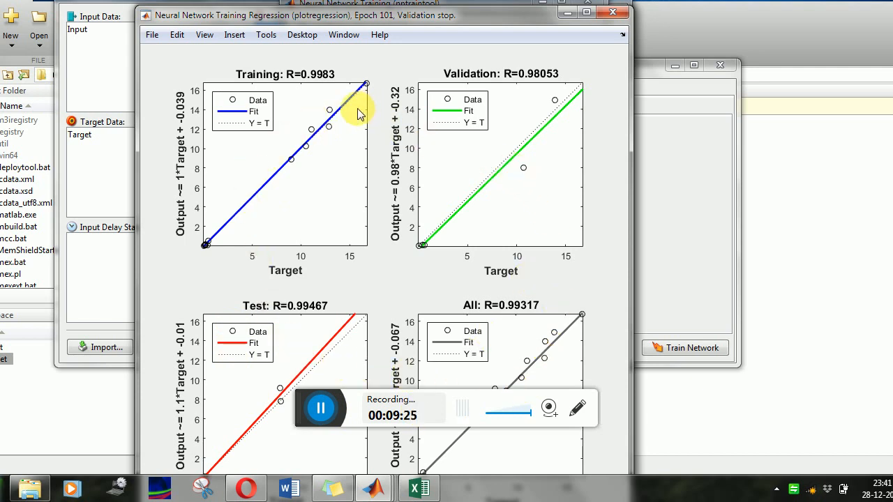
click(613, 13)
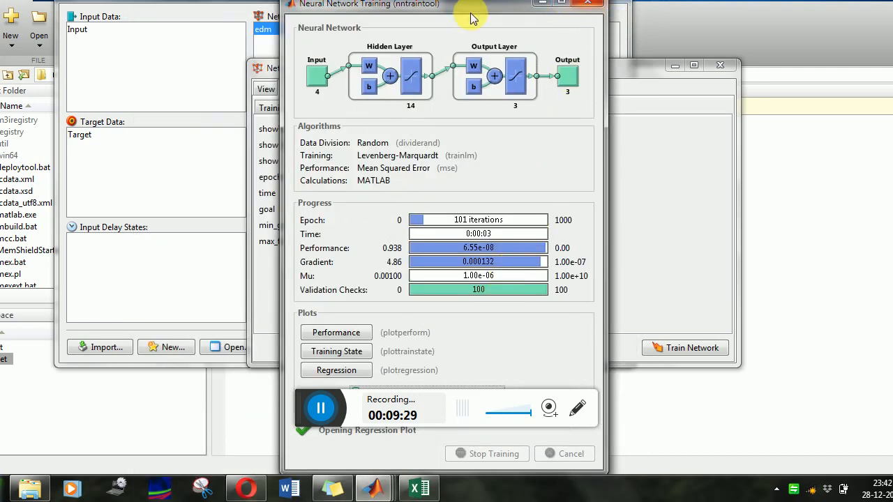
drag(551, 8, 516, 19)
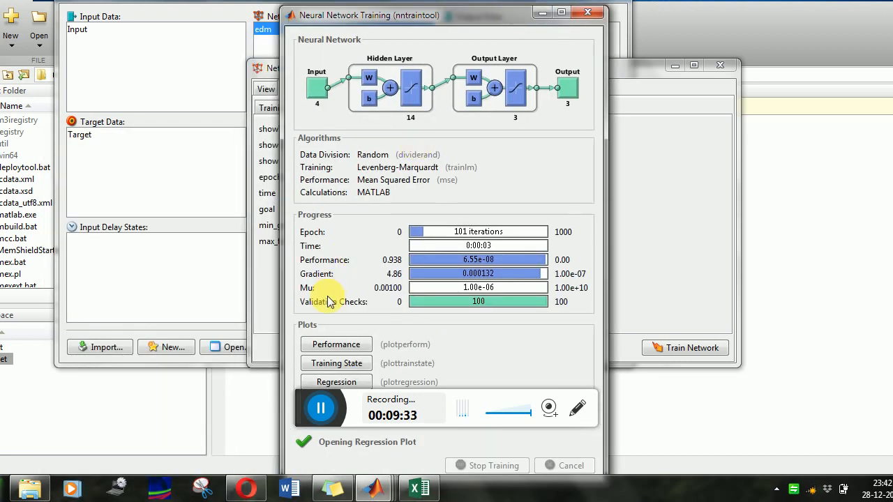
click(340, 348)
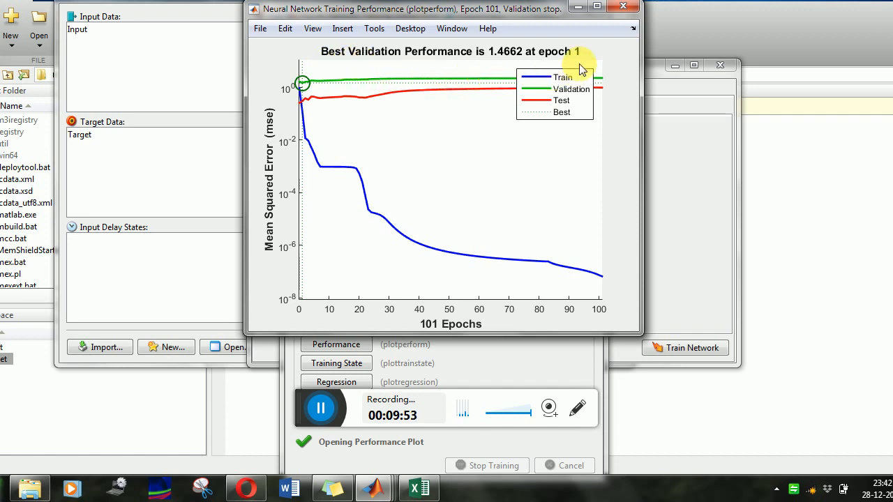
click(623, 8)
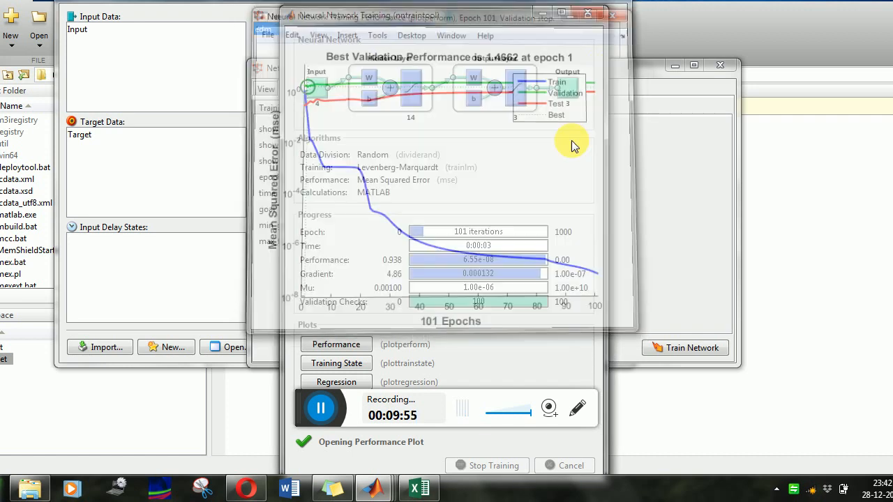
drag(498, 17, 389, 246)
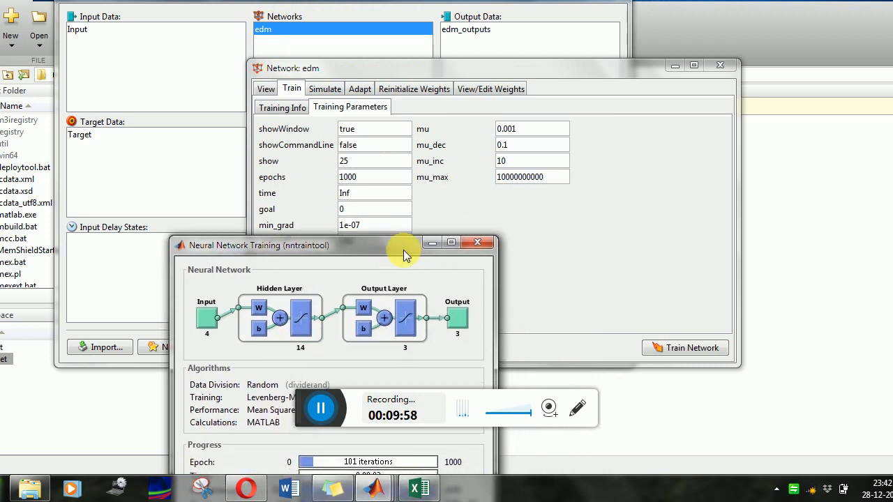
click(479, 244)
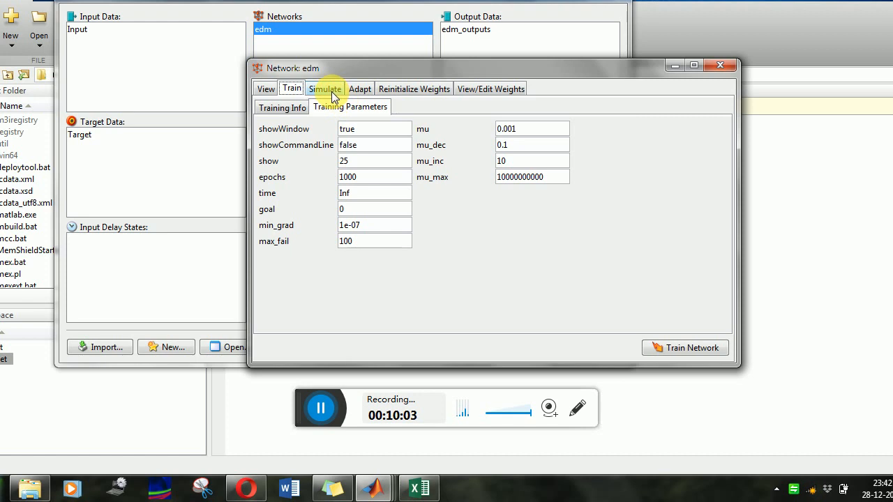
Step: Choose Input as the simulation input data for the edm network
click(388, 89)
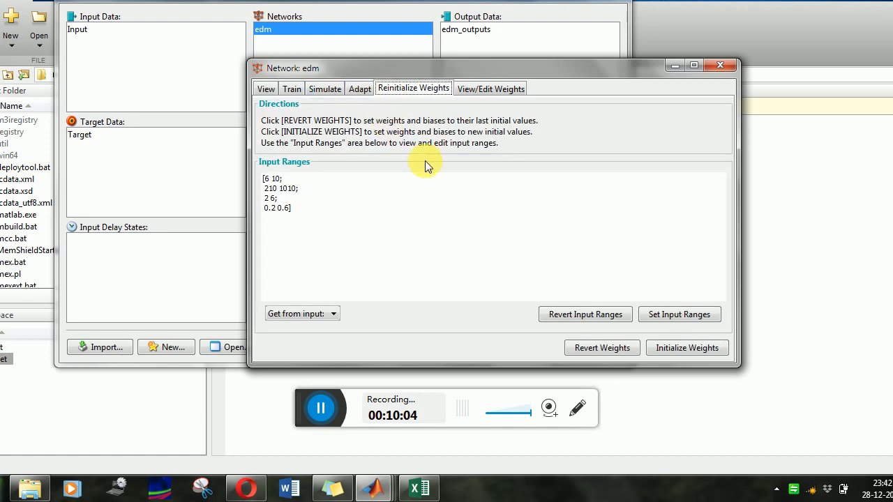
click(323, 89)
click(423, 124)
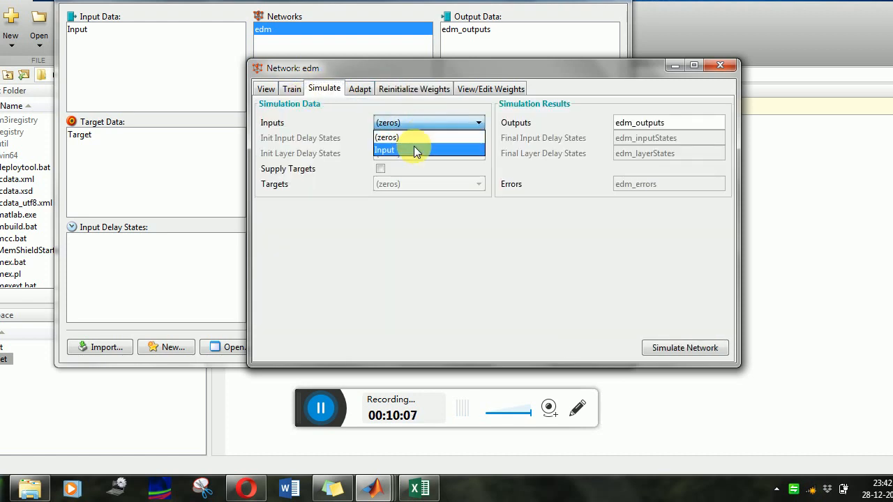
click(413, 148)
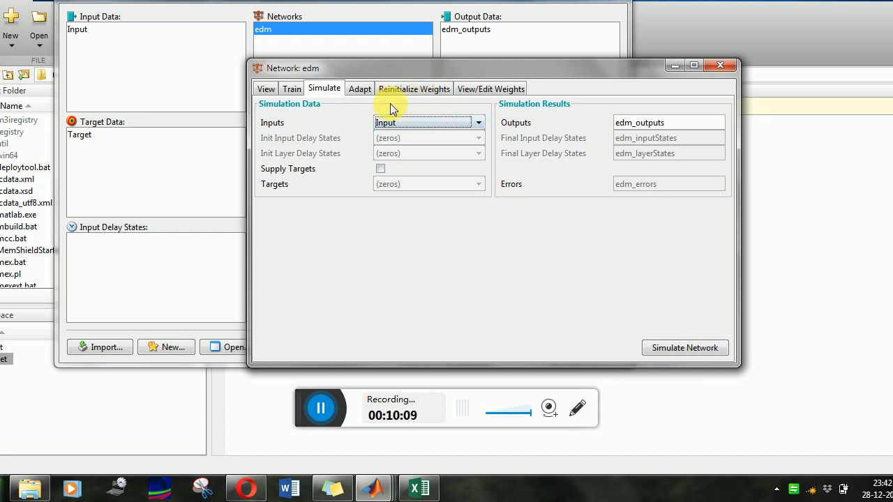
Step: Revert the edm network's input ranges to their pre-edited values and set them
click(418, 89)
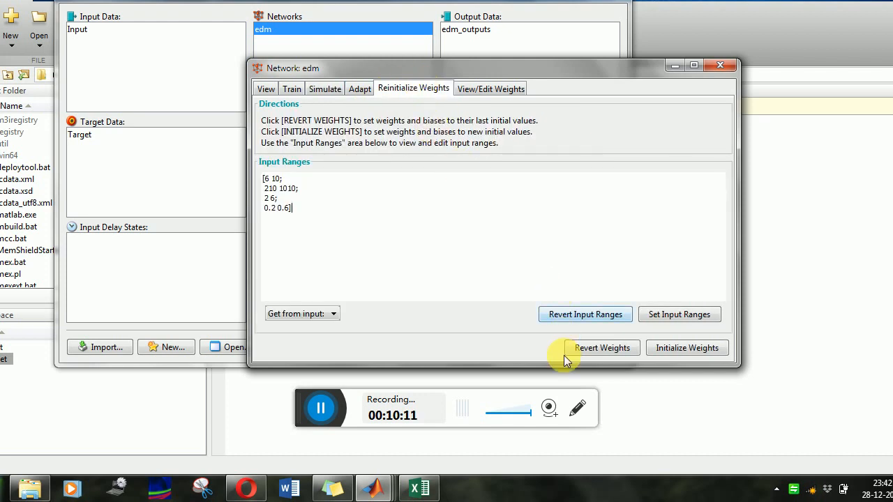
click(599, 317)
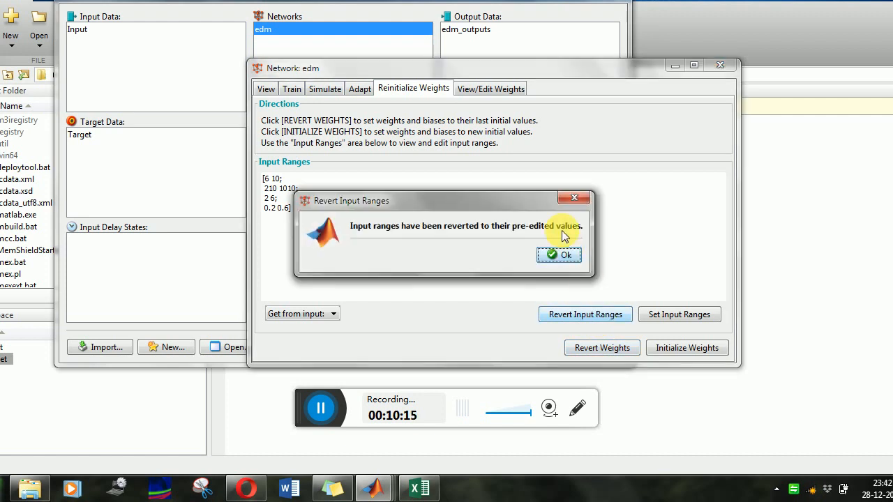
click(564, 255)
click(674, 315)
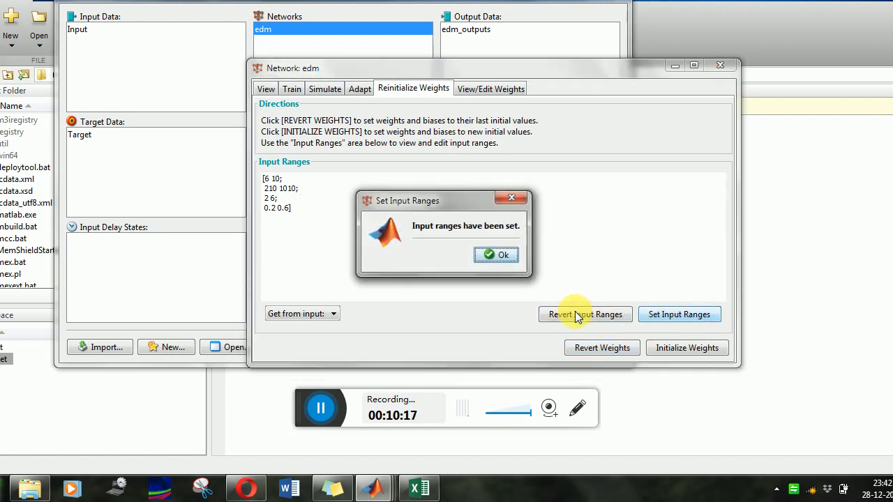
click(500, 263)
Step: Revert the edm network's weights to their pre-trained values and initialize new weights
click(605, 348)
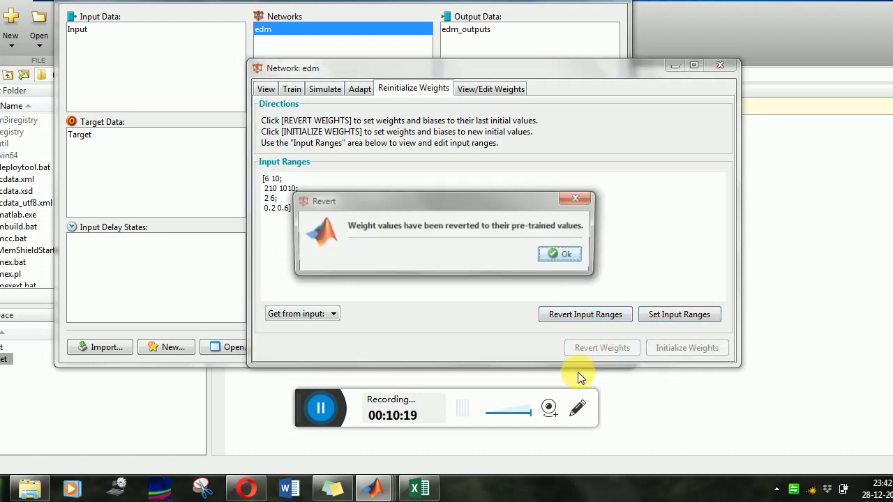
click(566, 257)
click(676, 348)
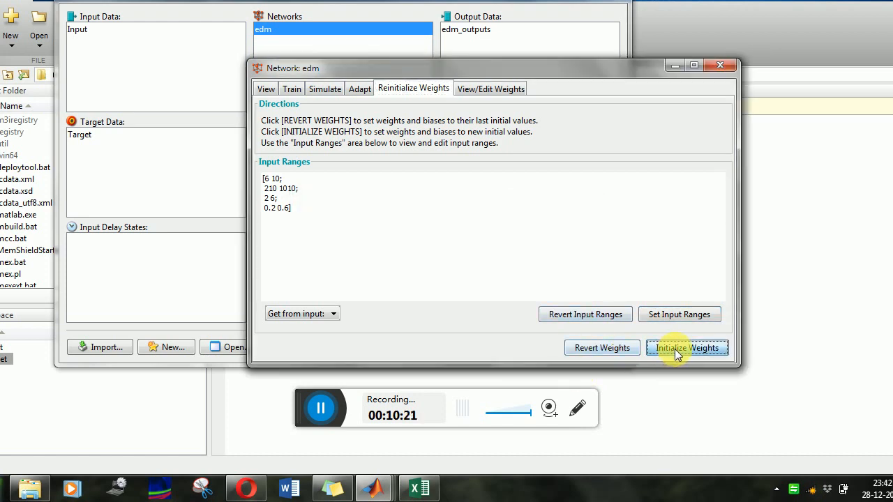
click(533, 257)
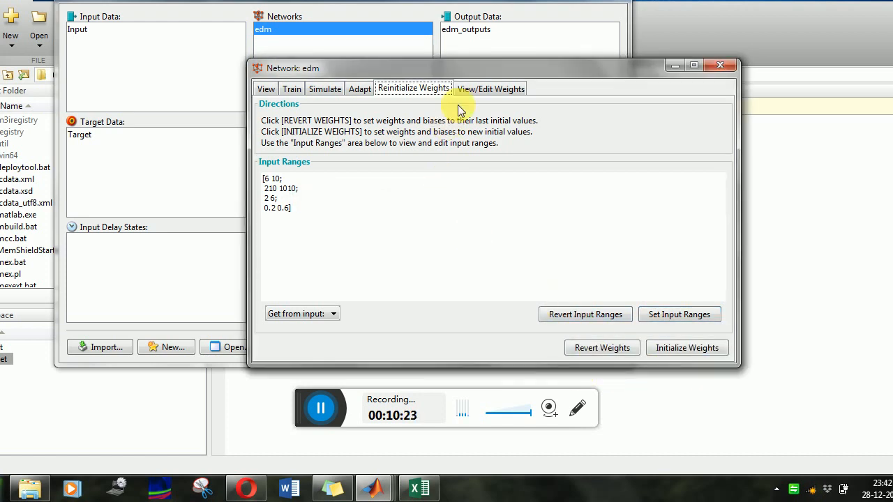
Step: Set the edm network's iw{1,1} weights to layer 1 from input 1, keeping the listed values
click(480, 93)
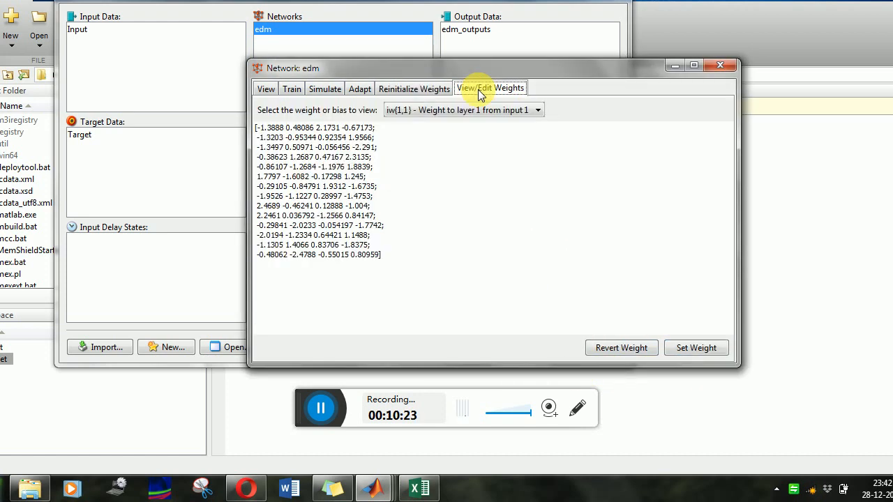
click(694, 351)
click(514, 266)
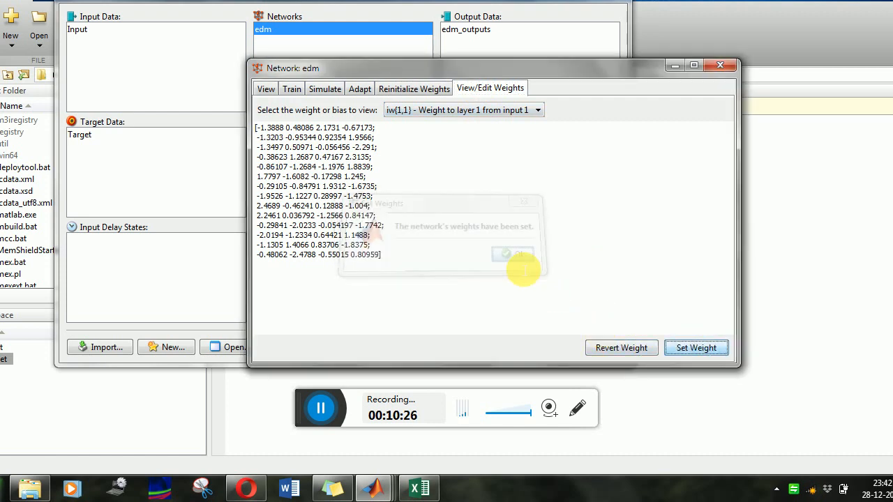
Step: Retrain the edm network with the newly initialized weights and open its training regression plot
click(293, 89)
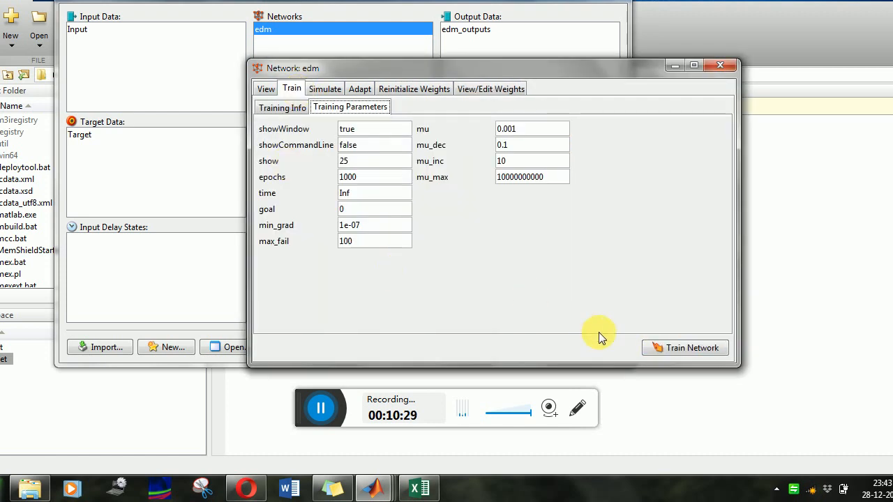
click(677, 352)
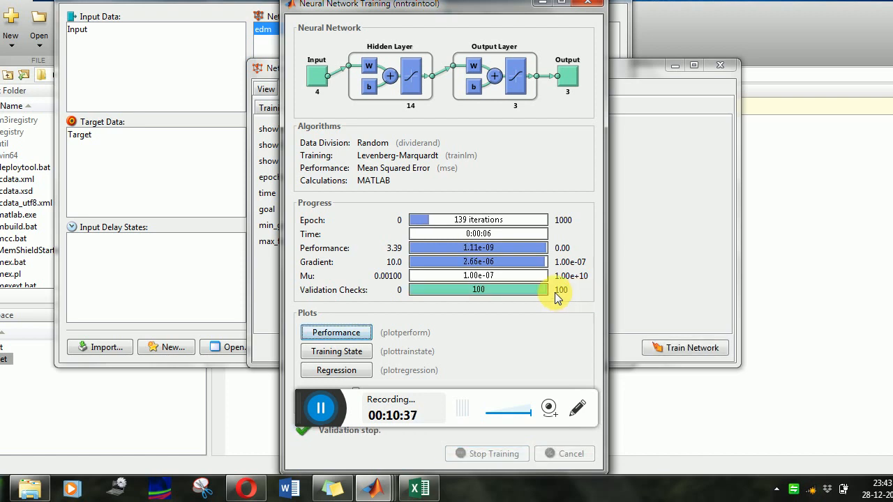
click(347, 370)
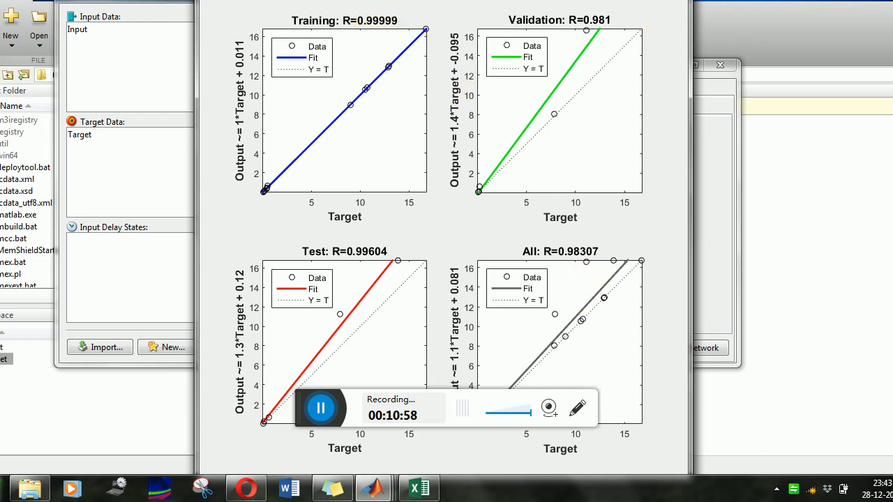
Step: Close the training regression plot and the neural network training window
drag(594, 0, 579, 44)
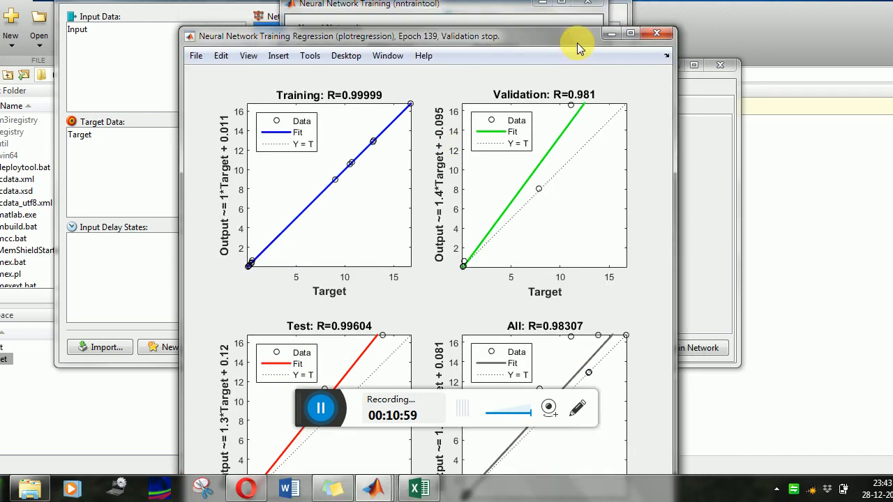
click(659, 36)
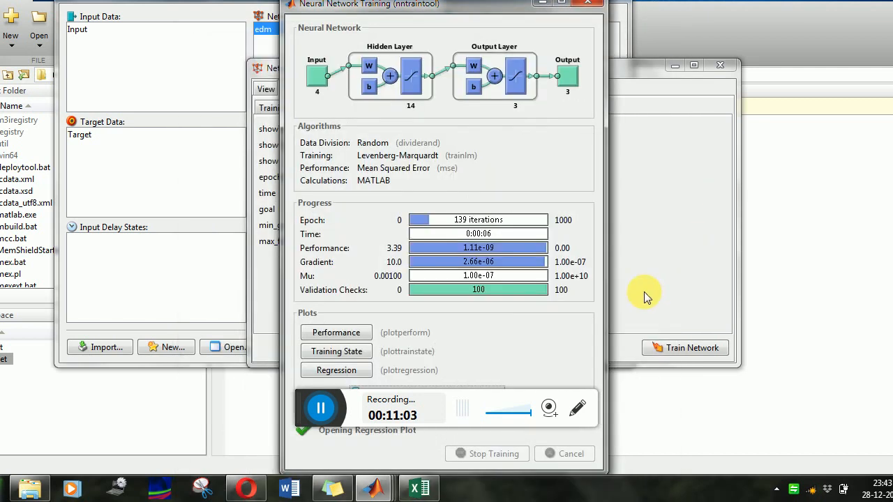
drag(514, 9, 391, 104)
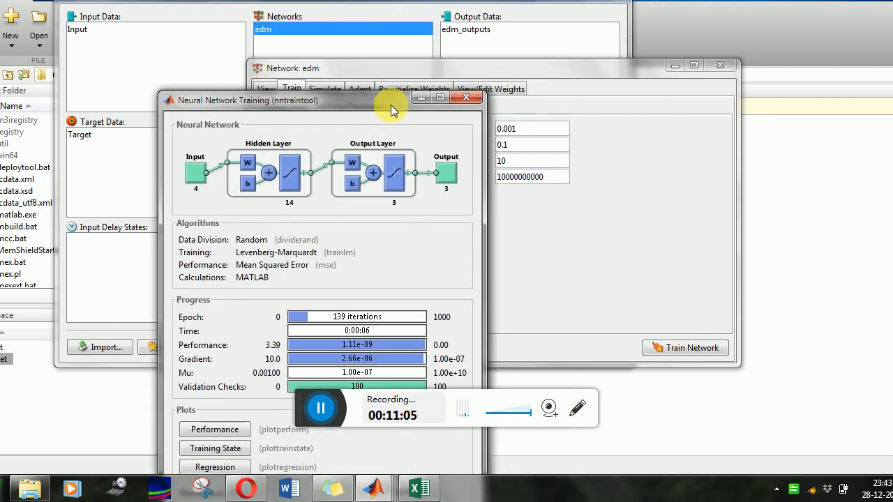
click(467, 99)
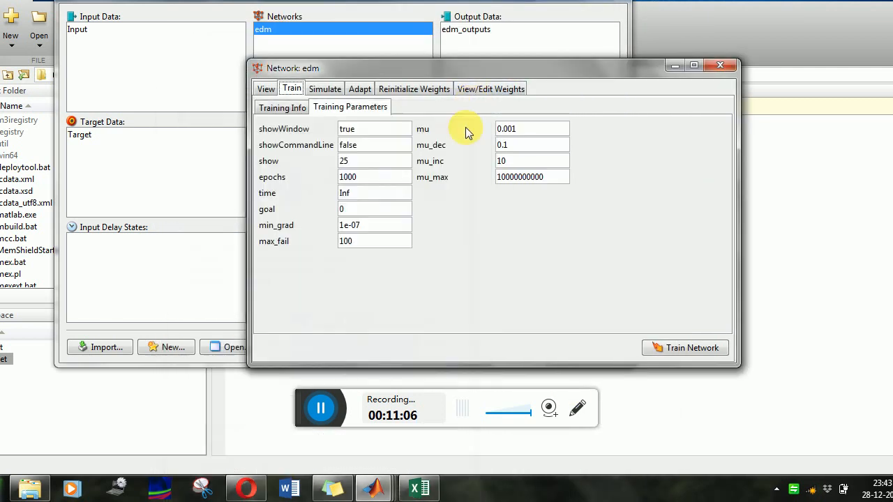
Step: Review the edm network's input ranges, training parameters and layer diagram, and close the network window
click(496, 90)
click(424, 90)
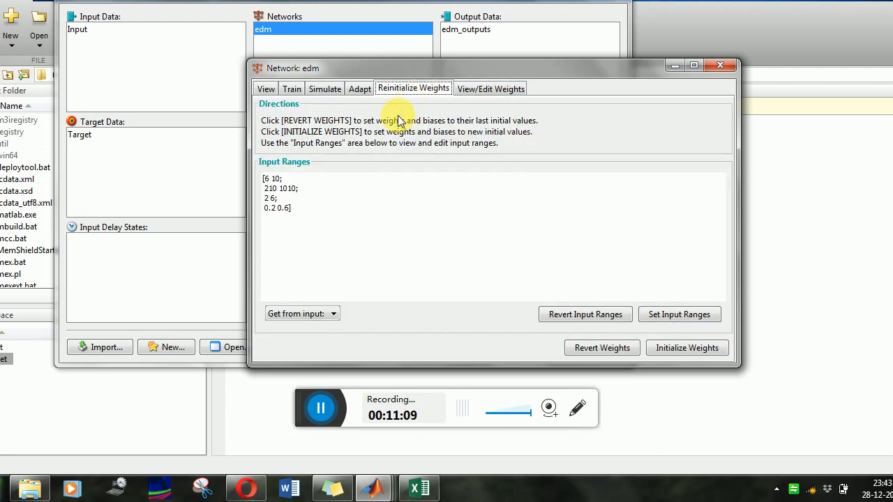
click(293, 90)
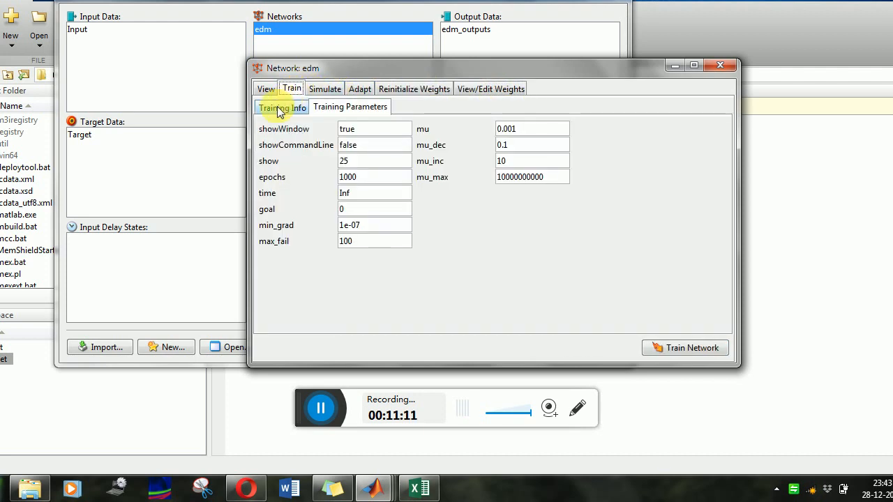
click(266, 91)
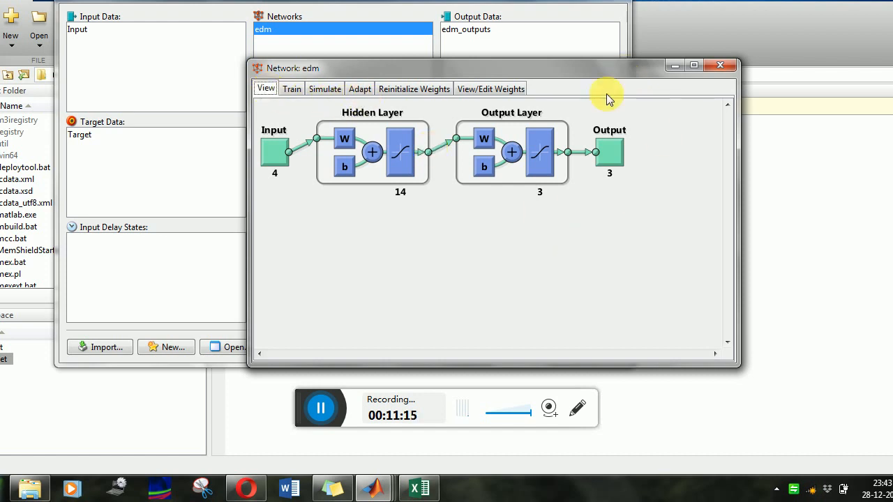
drag(627, 67, 561, 103)
click(656, 111)
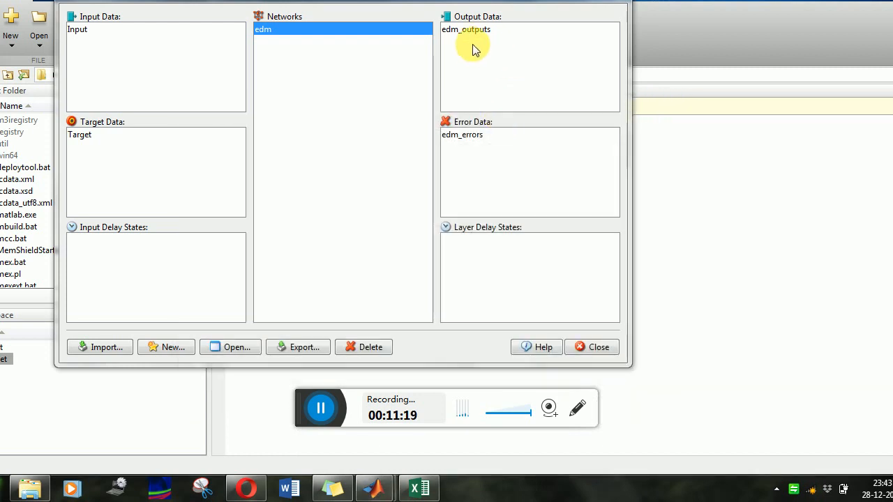
Step: Open the edm_outputs data from the data manager and enlarge its window enough to read every value
drag(421, 3, 455, 63)
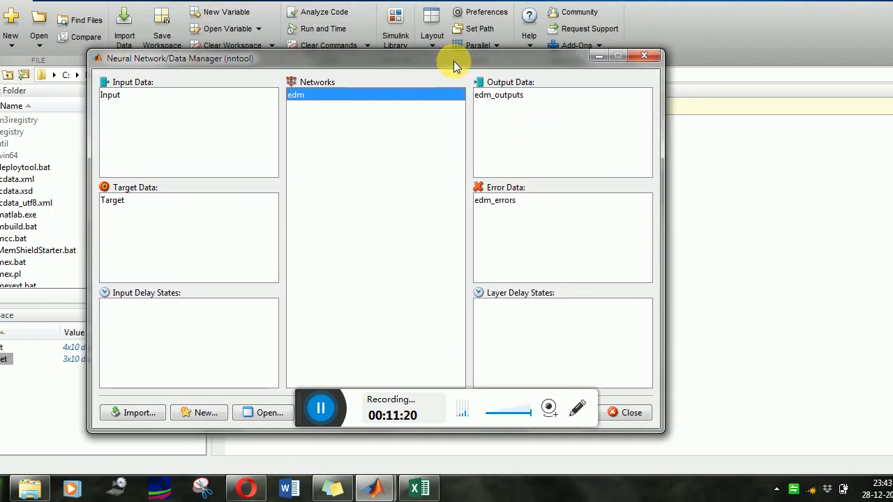
click(499, 97)
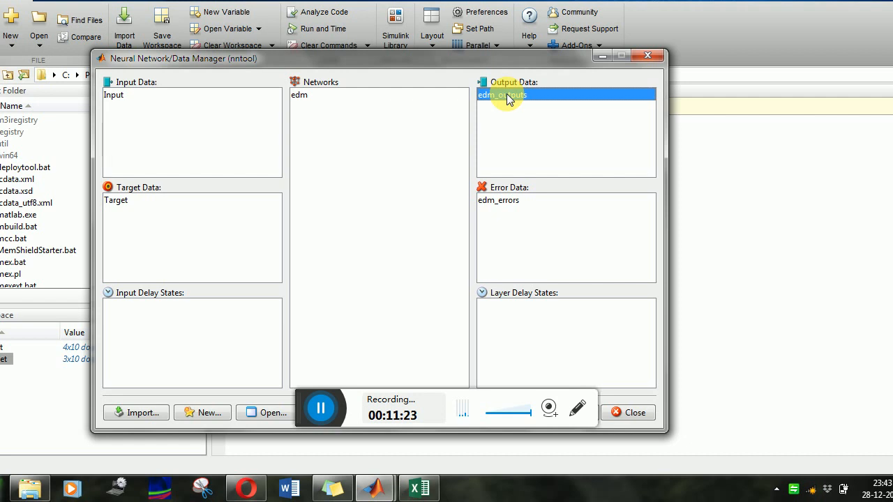
double_click(507, 97)
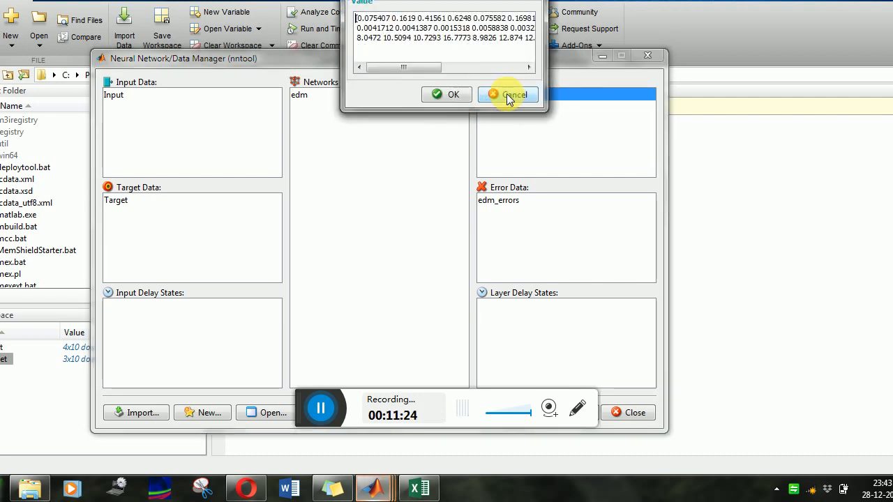
click(502, 1)
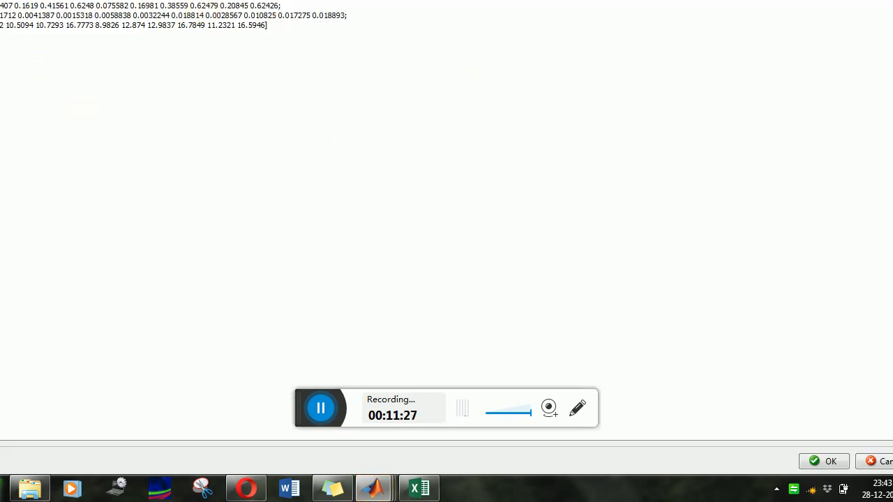
click(877, 1)
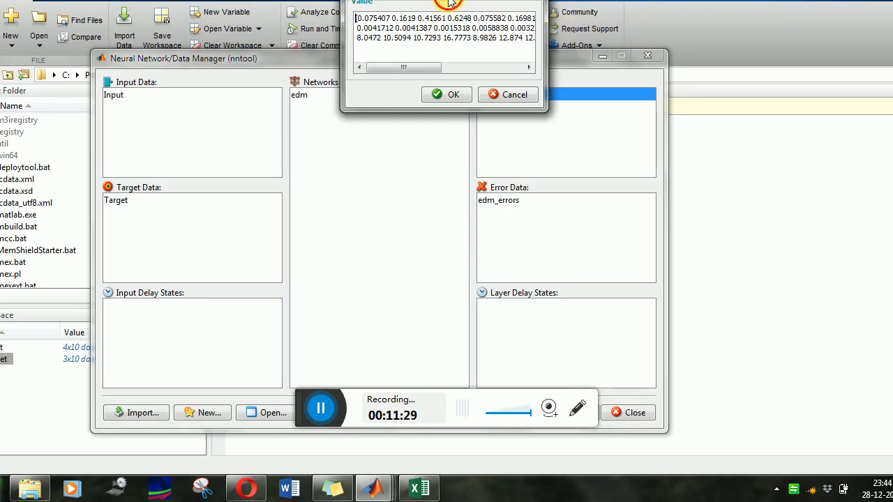
drag(450, 2, 472, 129)
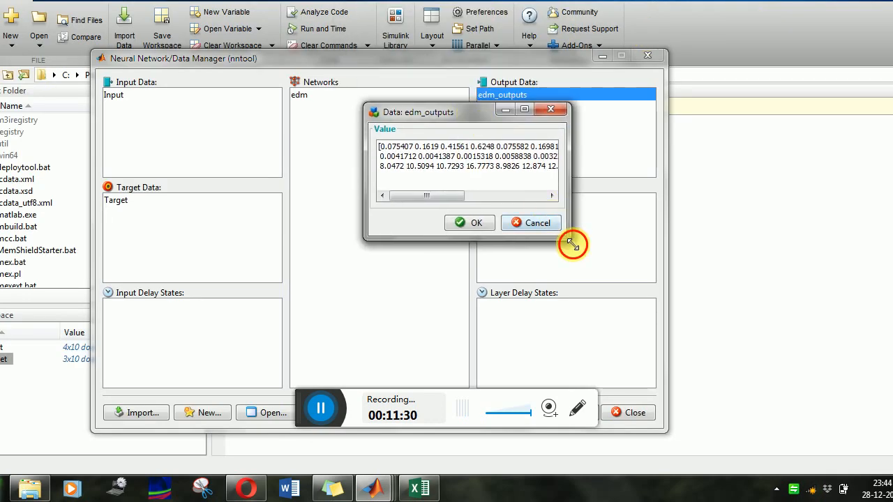
drag(572, 244, 861, 328)
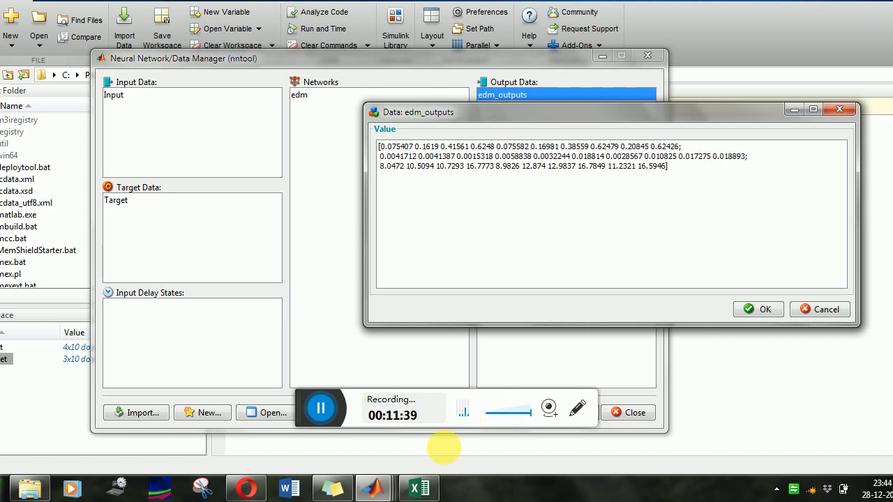
Step: Compare the edm_outputs values with the MRR, EWR and SR columns in the Excel sheet, and close the data window
click(412, 492)
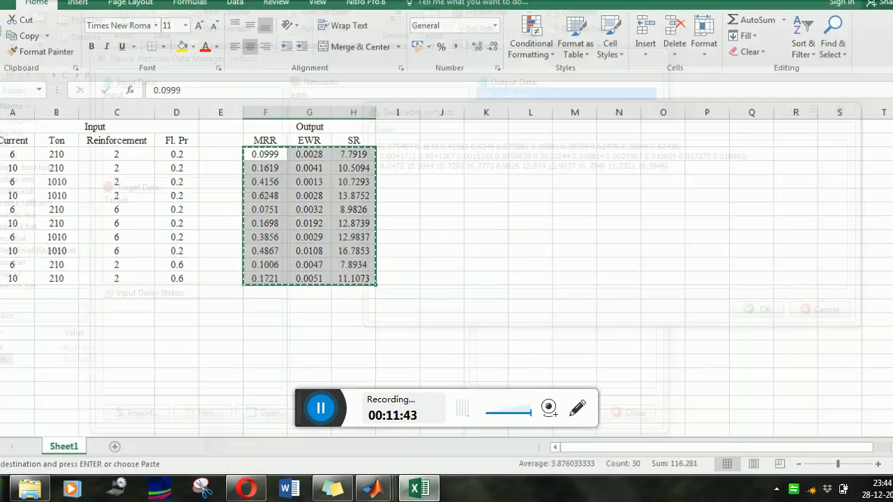
key(alt+Tab)
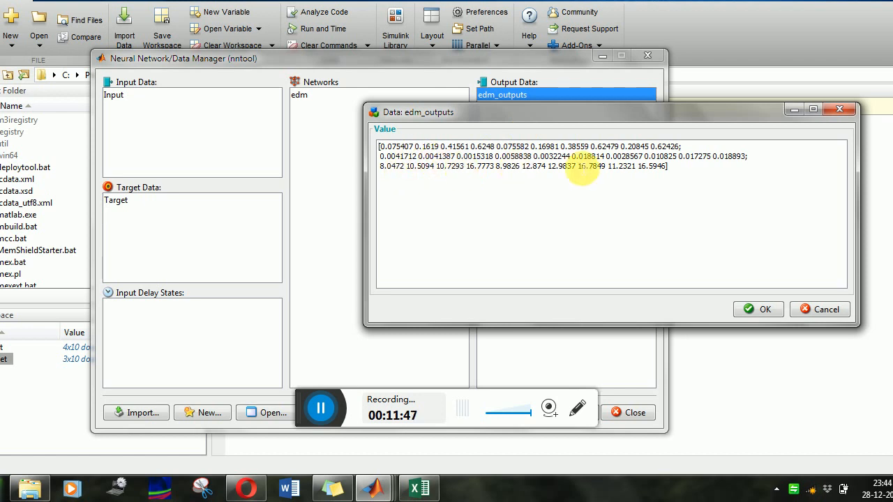
click(419, 491)
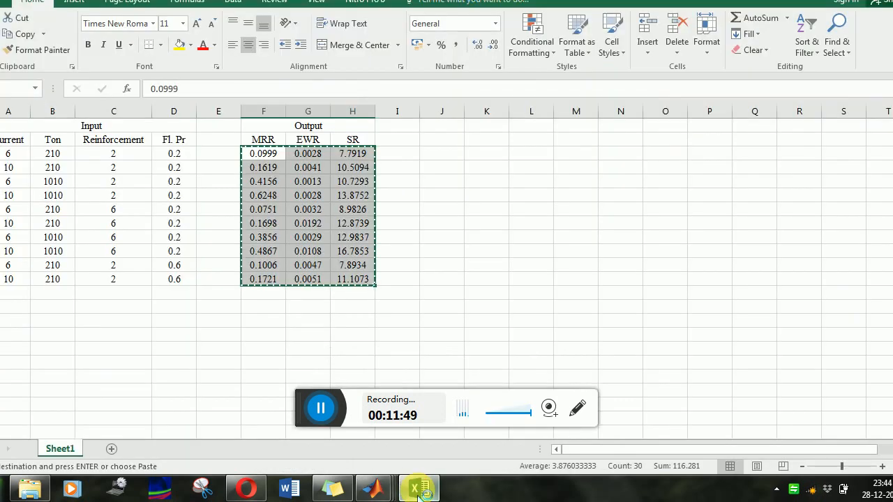
click(419, 490)
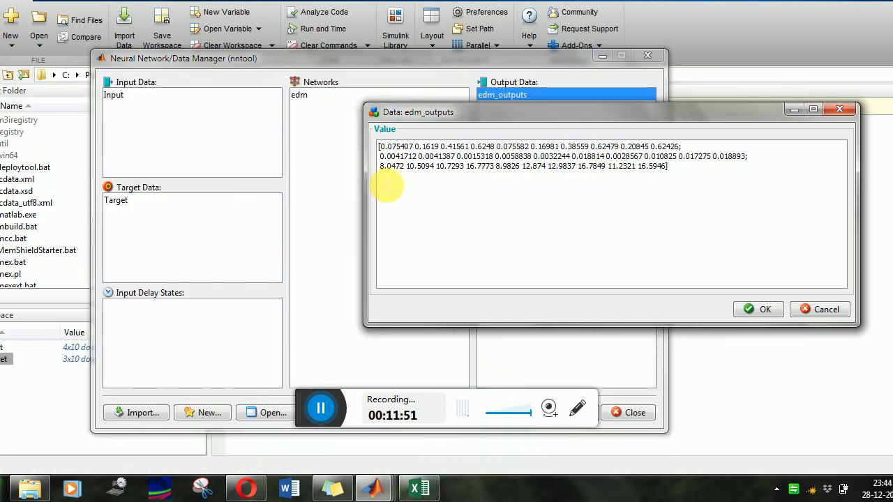
click(419, 491)
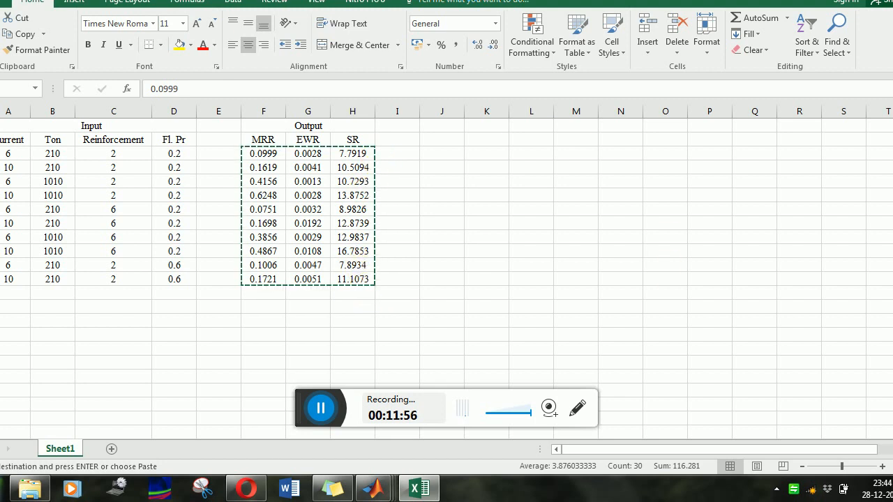
key(alt+Tab)
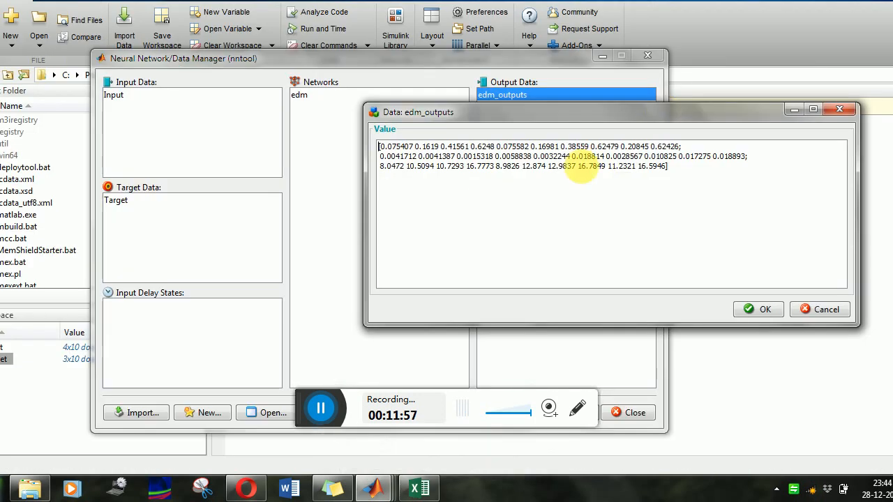
click(767, 309)
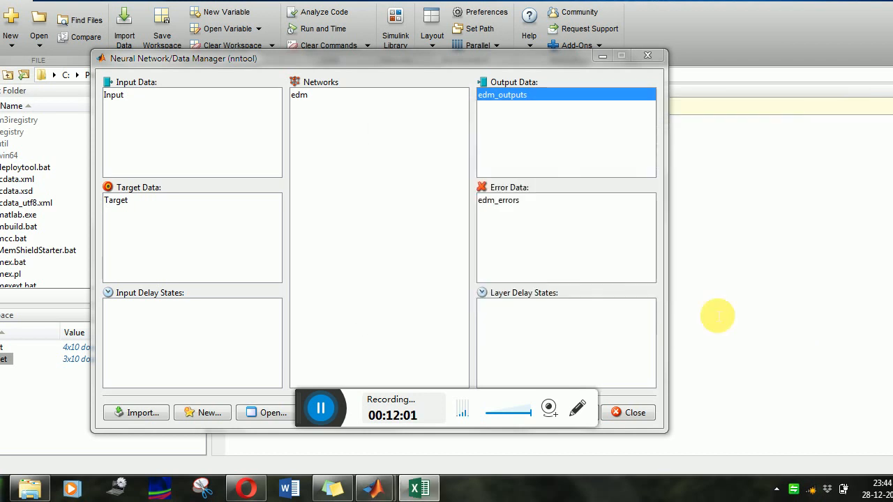
Step: Export the edm_outputs variable from the data manager to the MATLAB workspace and close the export dialog
drag(416, 60, 436, 37)
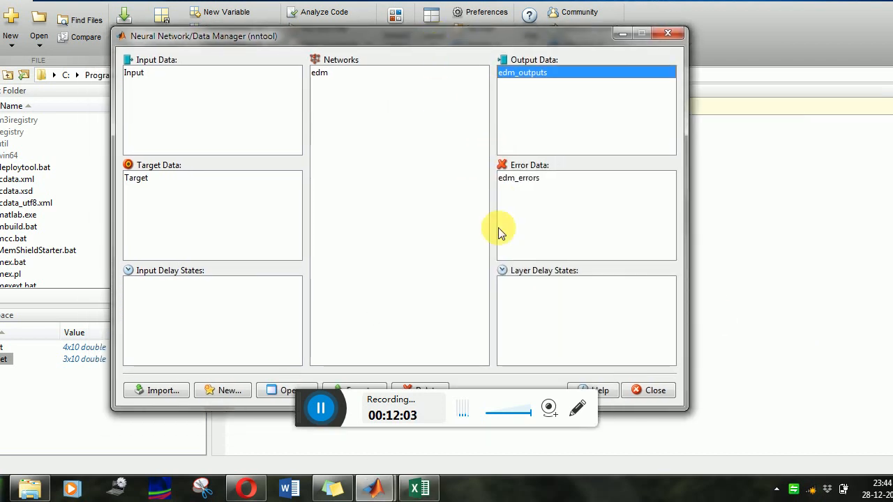
drag(516, 38, 525, 20)
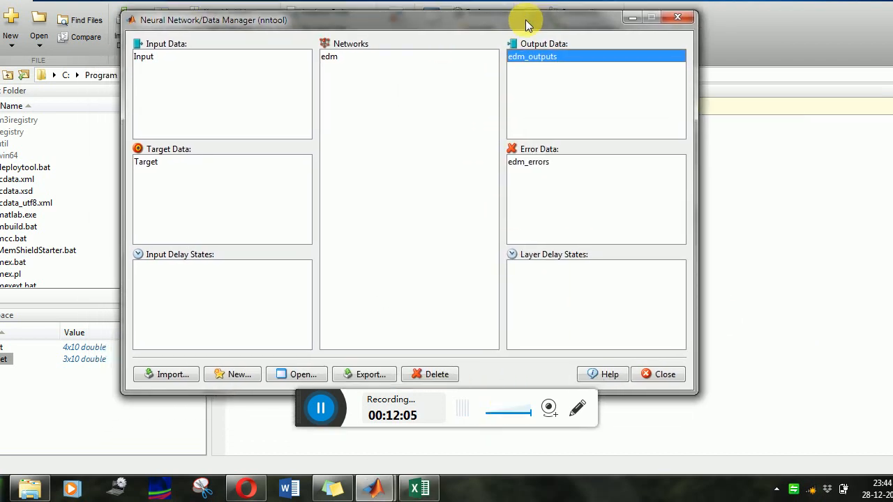
click(379, 376)
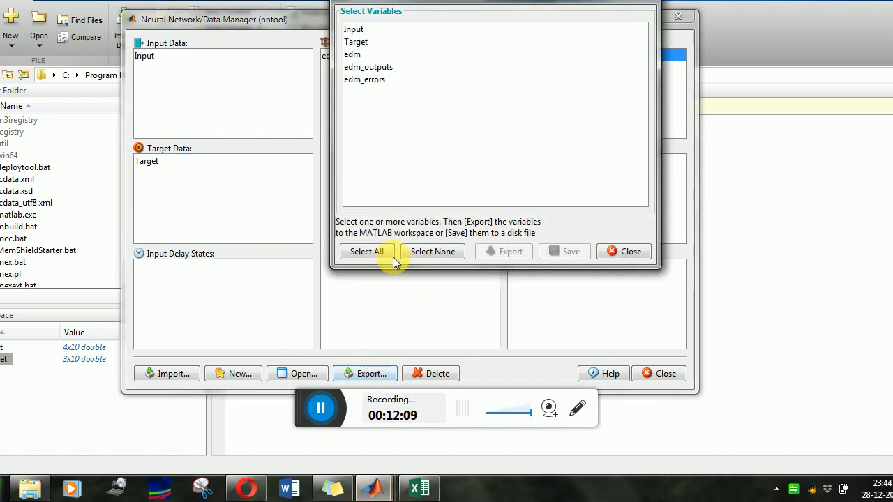
click(378, 67)
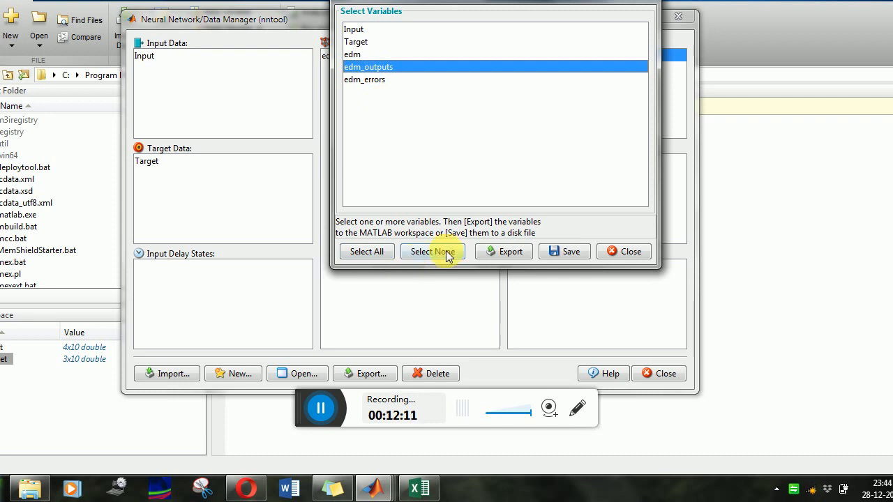
click(515, 252)
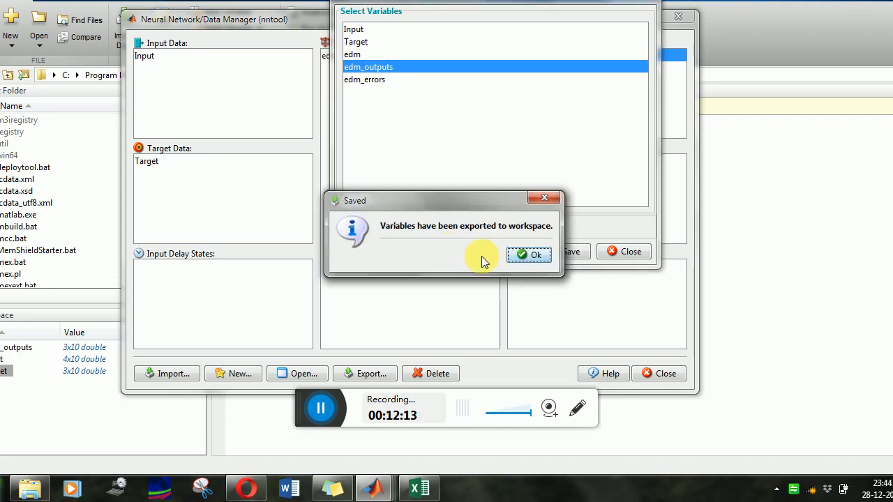
click(537, 257)
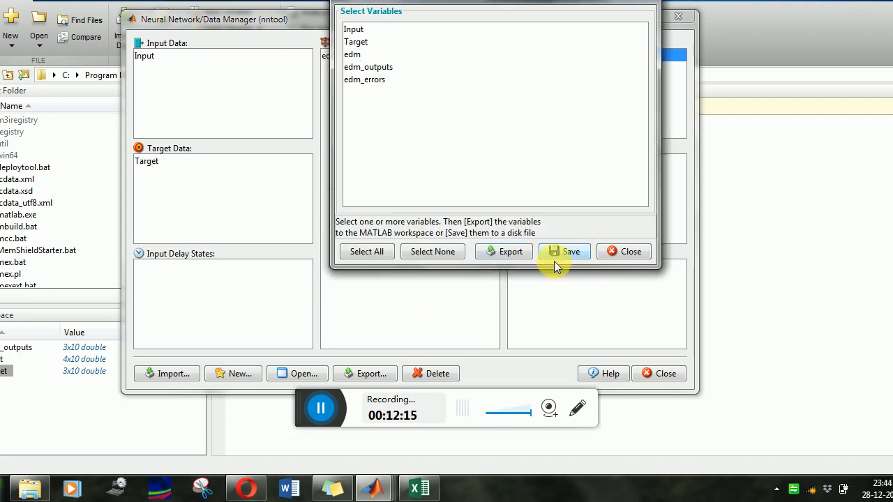
click(631, 250)
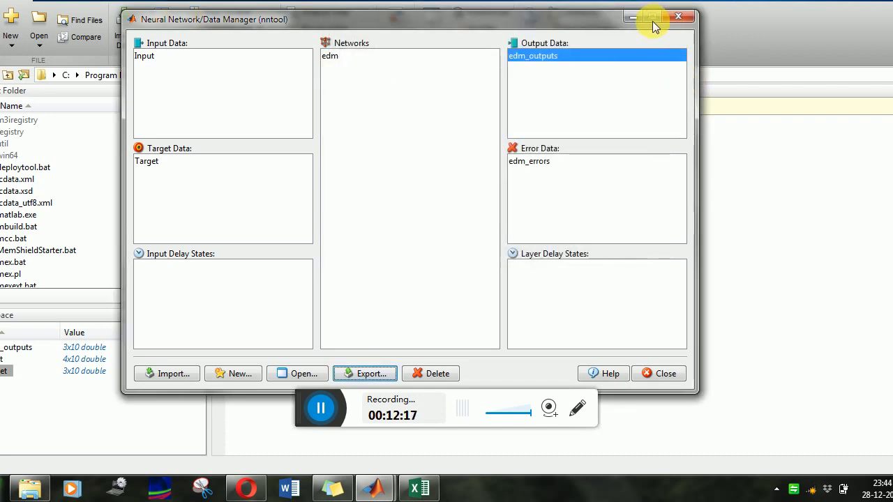
Step: Close the Neural Network/Data Manager and reposition the main MATLAB window so the whole workspace can be seen
click(673, 19)
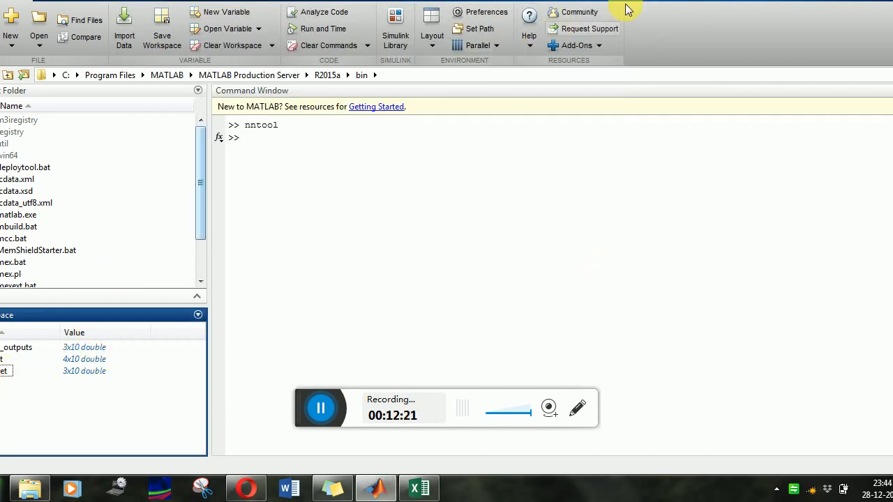
drag(624, 10, 857, 5)
drag(667, 0, 556, 16)
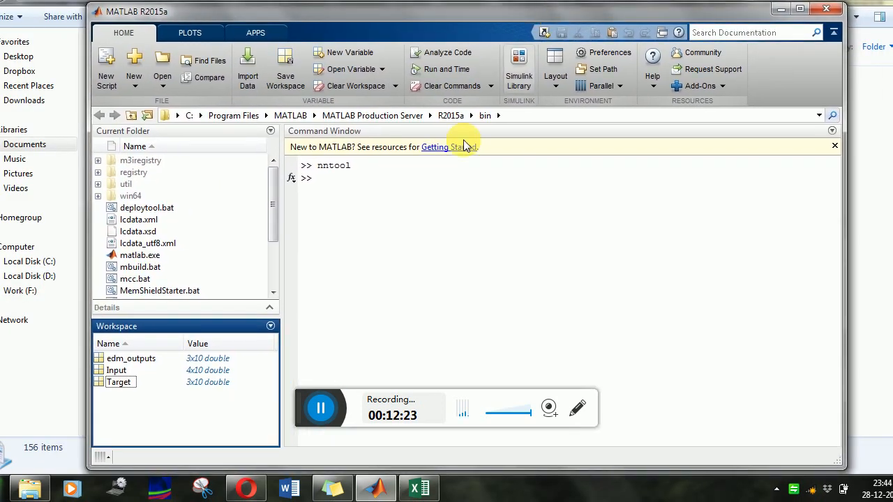
Step: Open the Target workspace variable and transpose its values from rows into columns
double_click(120, 382)
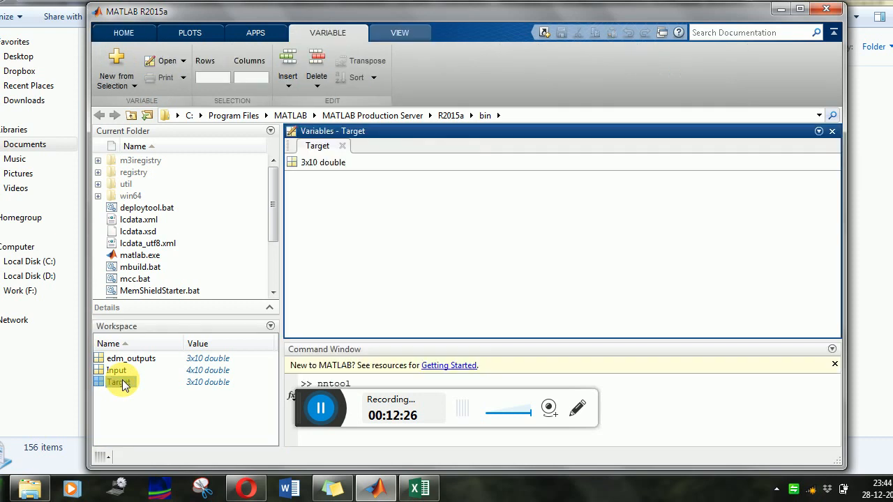
drag(321, 197, 605, 224)
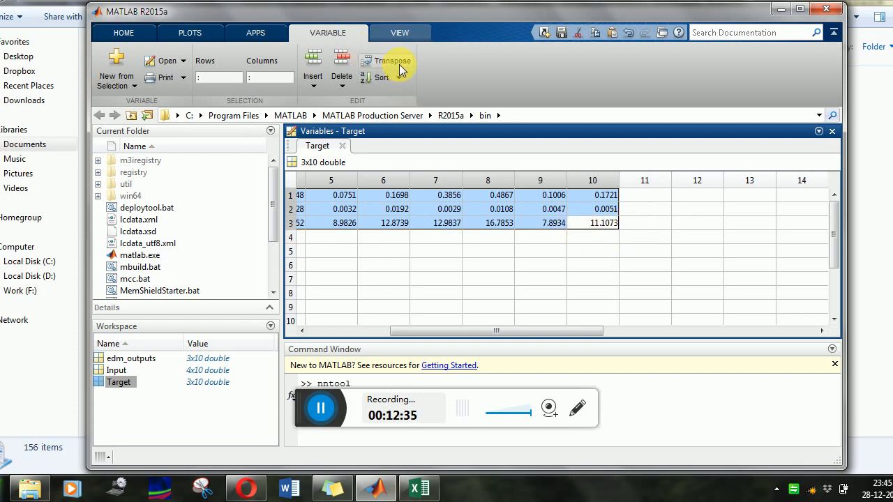
click(390, 61)
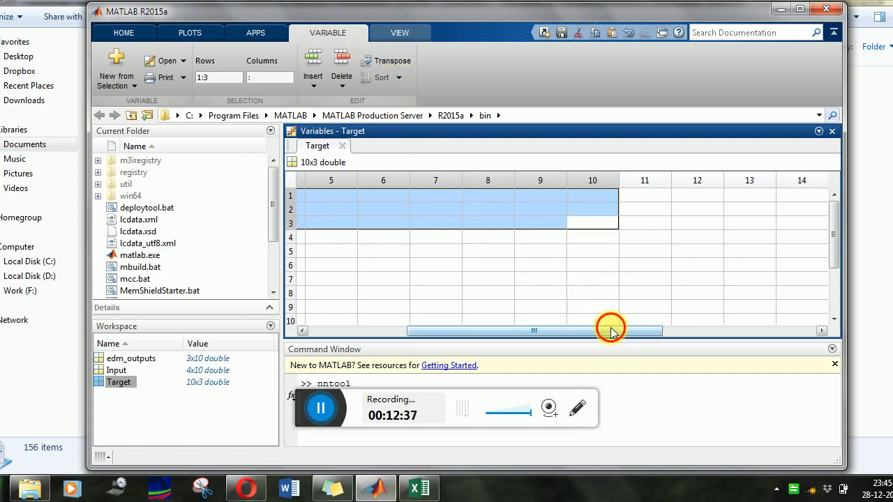
click(331, 251)
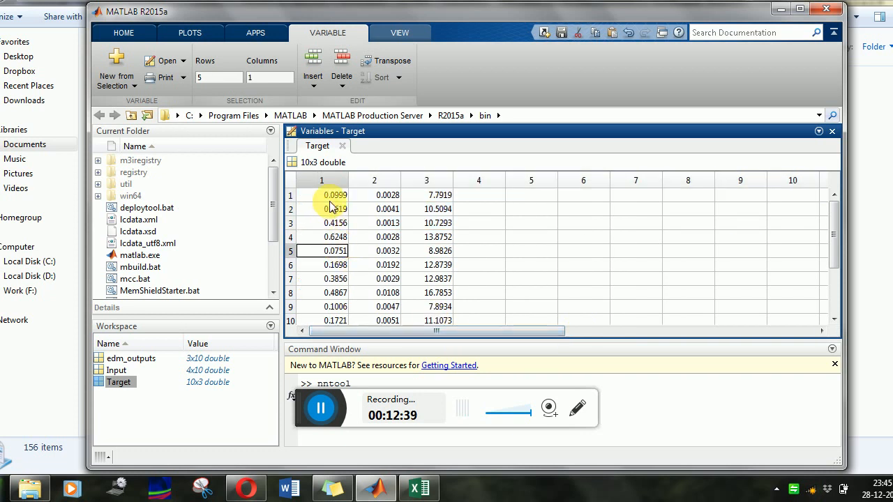
Step: Select all ten rows and three columns of the transposed Target variable and copy them
drag(334, 198, 440, 267)
scroll(443, 275, up, 2)
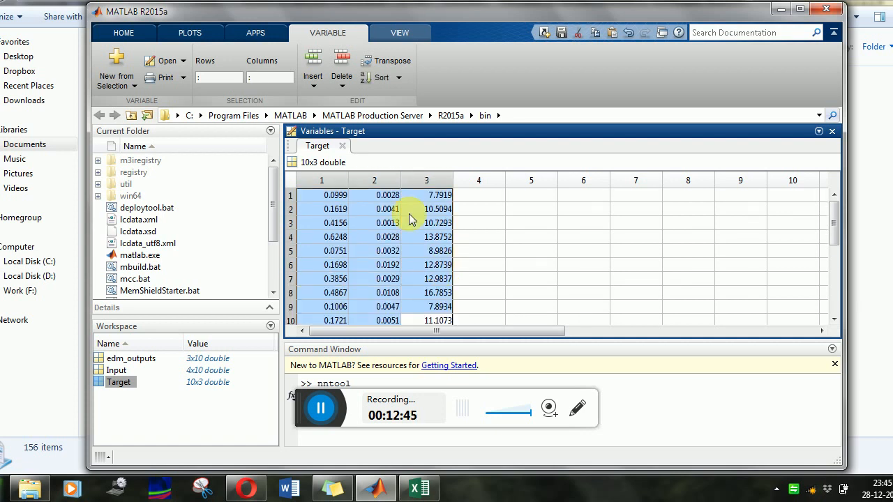
right_click(402, 198)
click(432, 221)
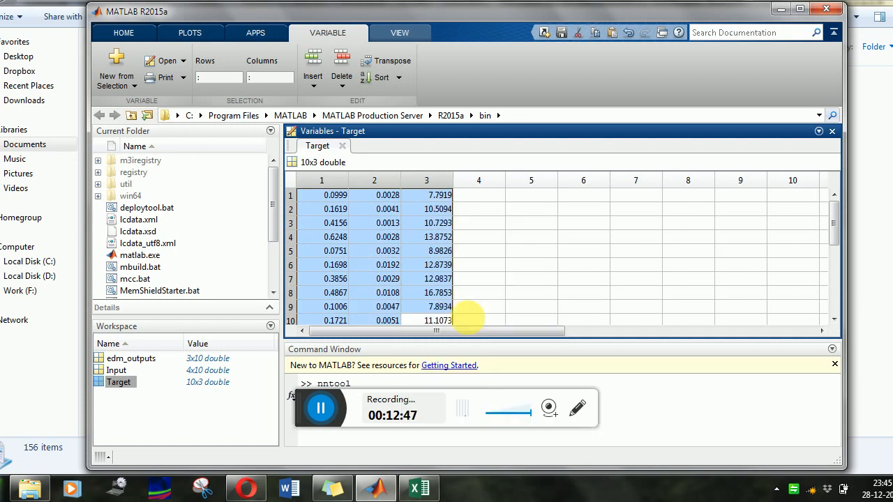
Step: Switch to the Excel sheet and paste the copied Target values into columns I to K, starting in the header row beside SR
click(422, 489)
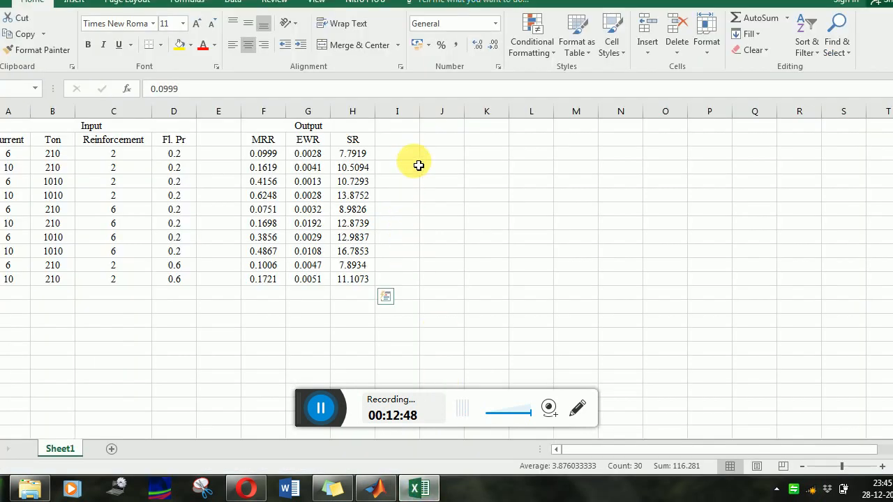
click(420, 144)
right_click(419, 142)
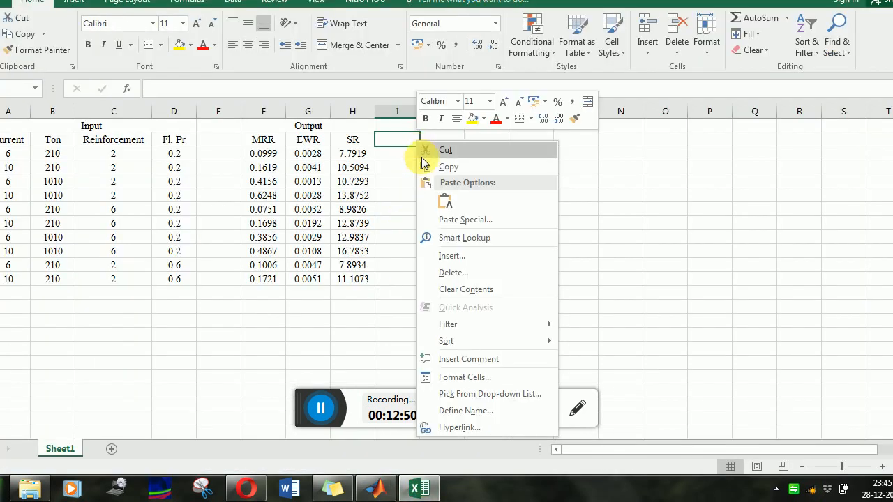
click(407, 144)
drag(407, 144, 492, 149)
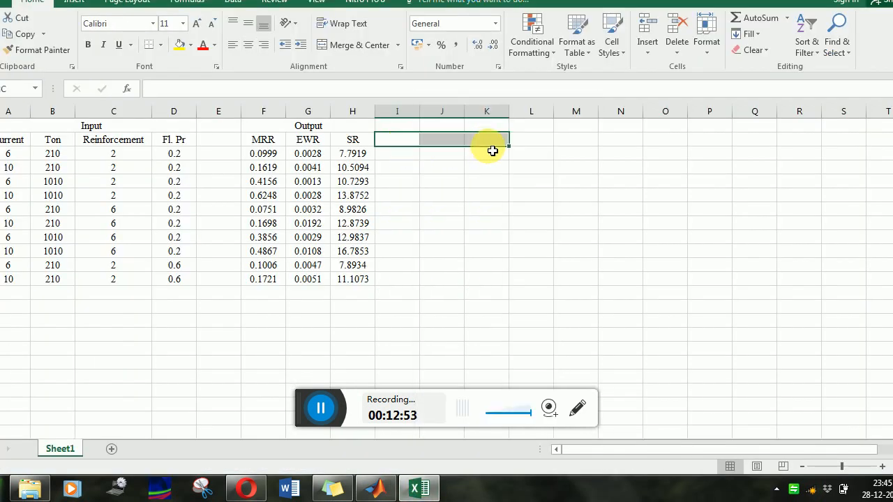
right_click(409, 144)
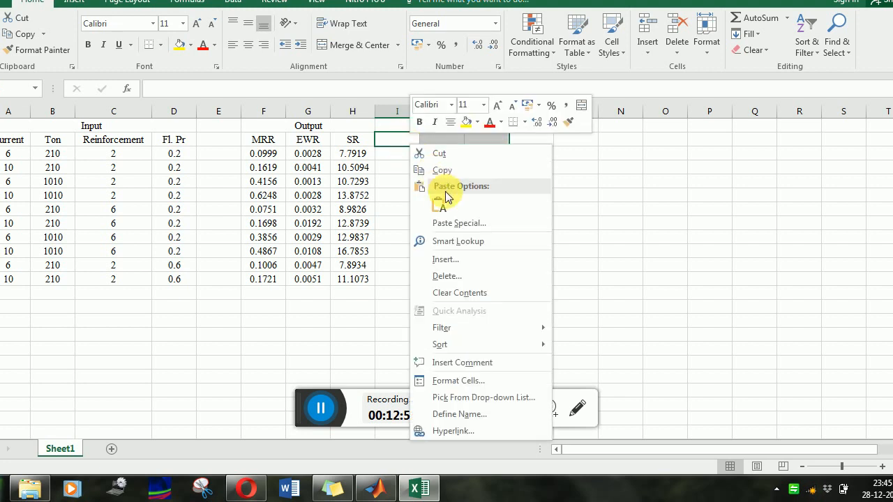
click(442, 203)
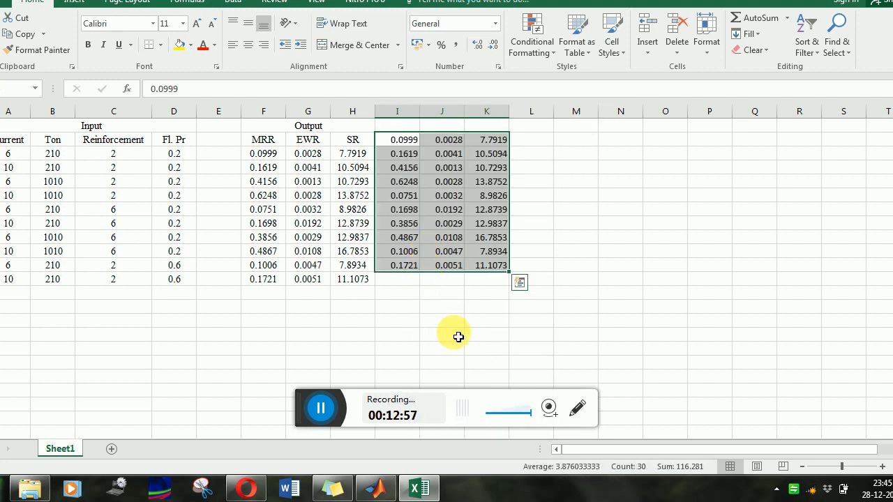
Step: Check the complete Target data in MATLAB against the pasted block, and return to the Excel sheet
click(380, 489)
scroll(411, 322, down, 2)
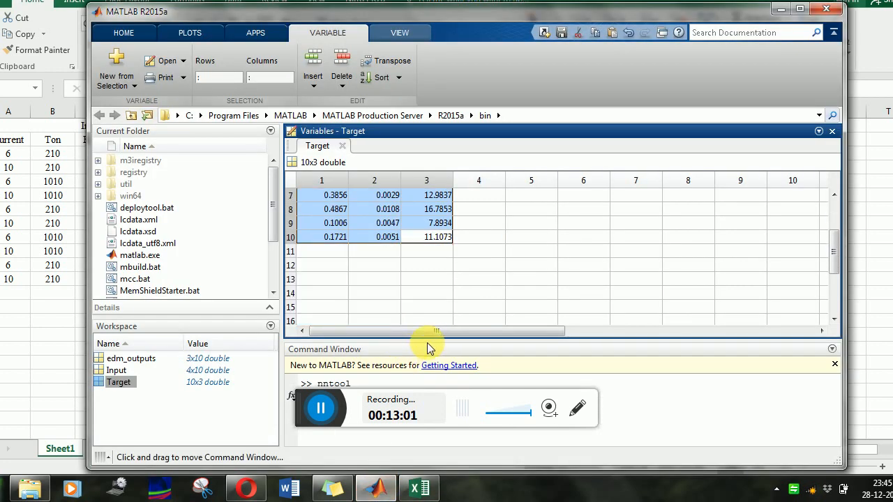
scroll(428, 342, up, 2)
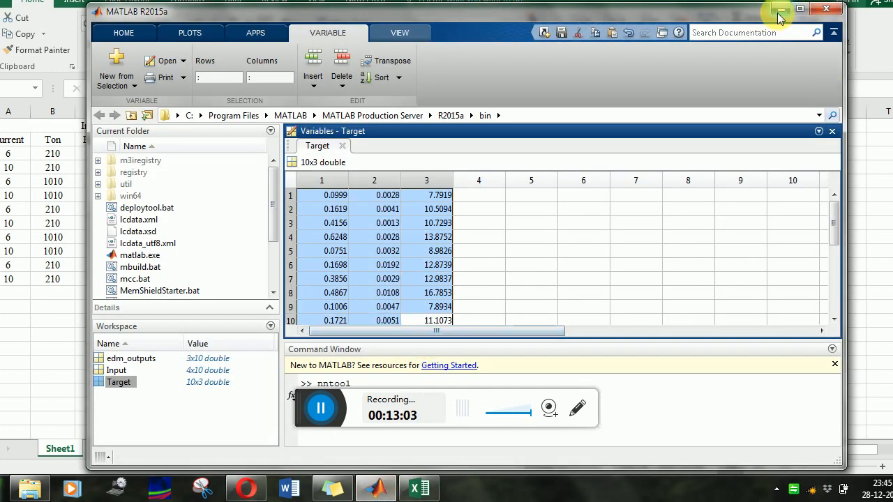
click(779, 11)
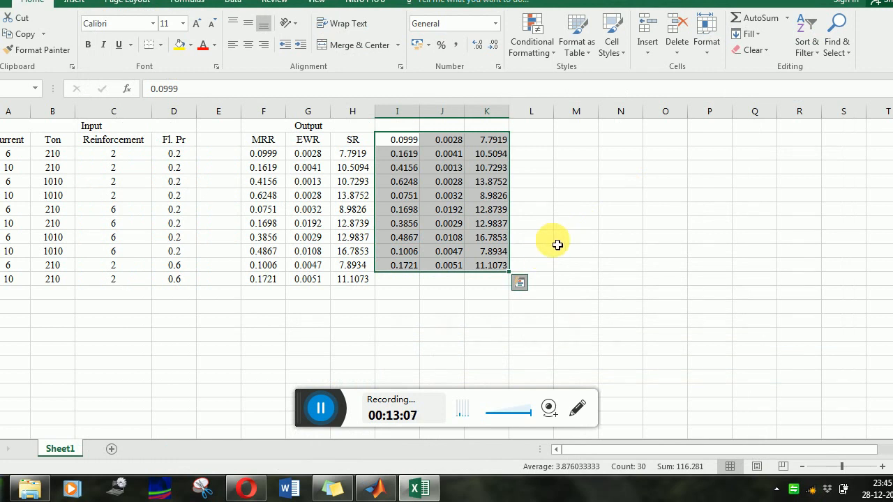
Step: Shift the pasted block in columns I to K down one row so it lines up with the MRR, EWR and SR values
key(ctrl+q)
click(605, 229)
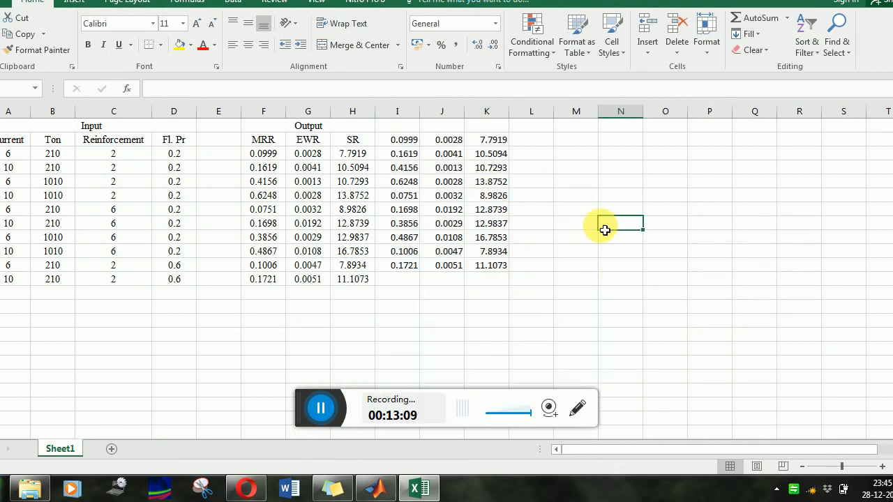
drag(392, 161, 502, 160)
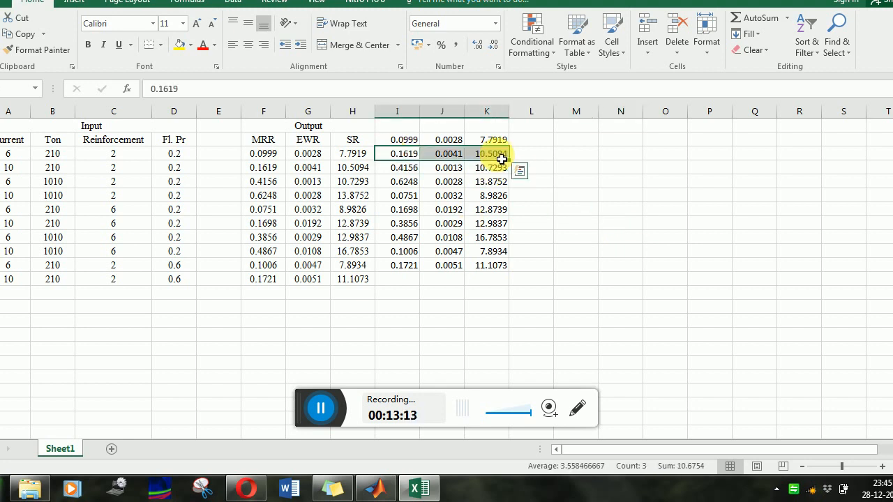
right_click(497, 154)
click(534, 214)
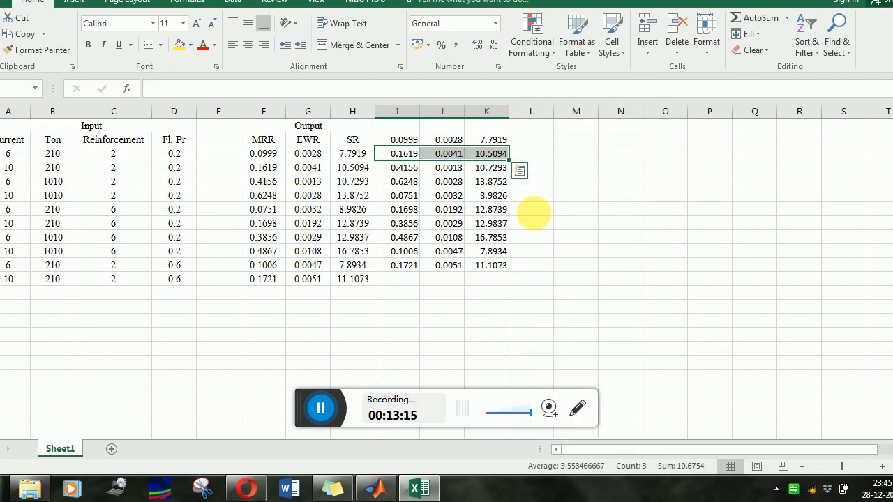
drag(392, 145, 488, 153)
key(Delete)
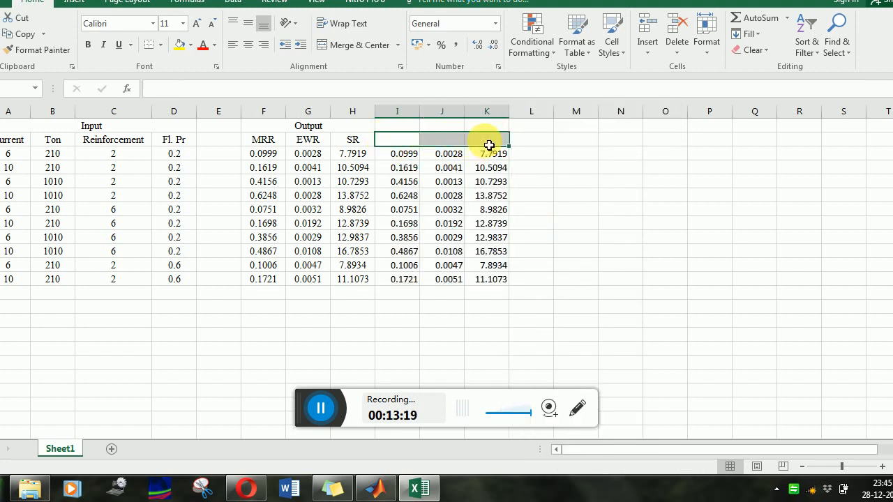
click(630, 309)
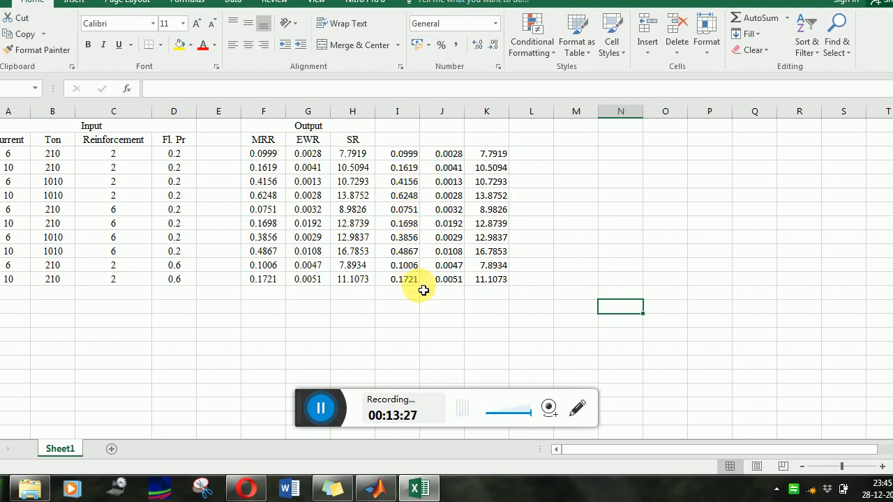
Step: Widen column F, which holds the MRR values
drag(291, 114, 344, 115)
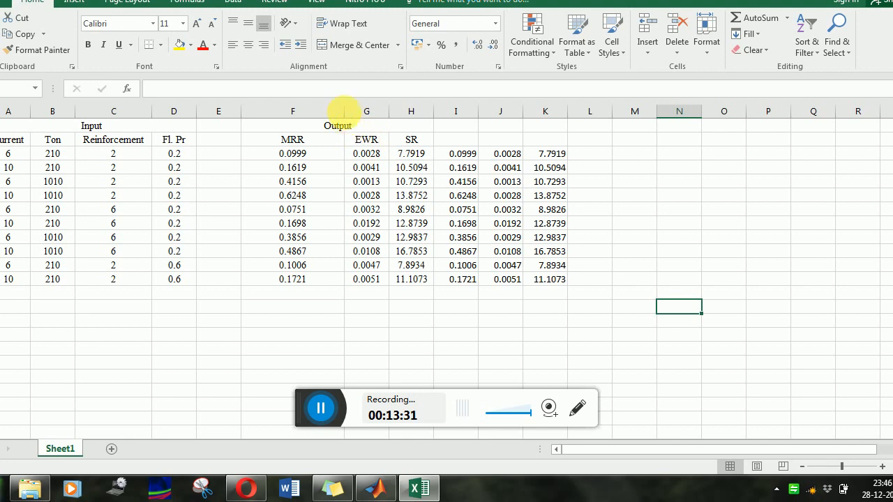
drag(344, 112, 315, 112)
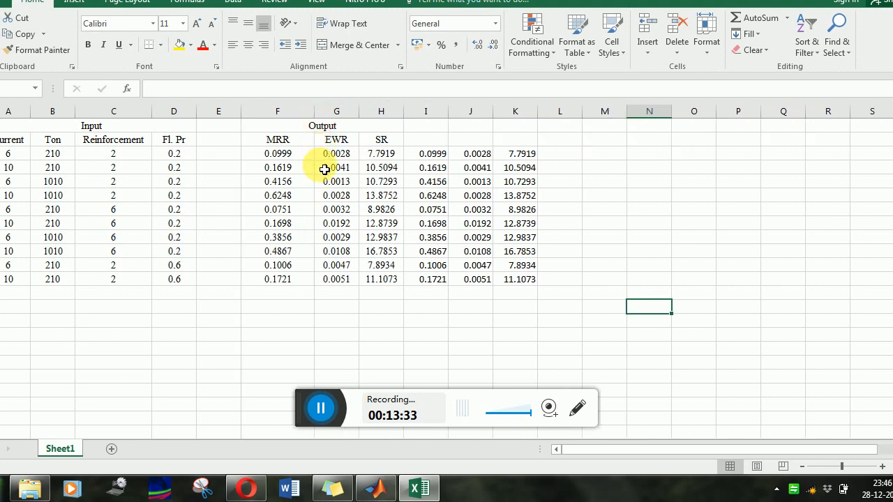